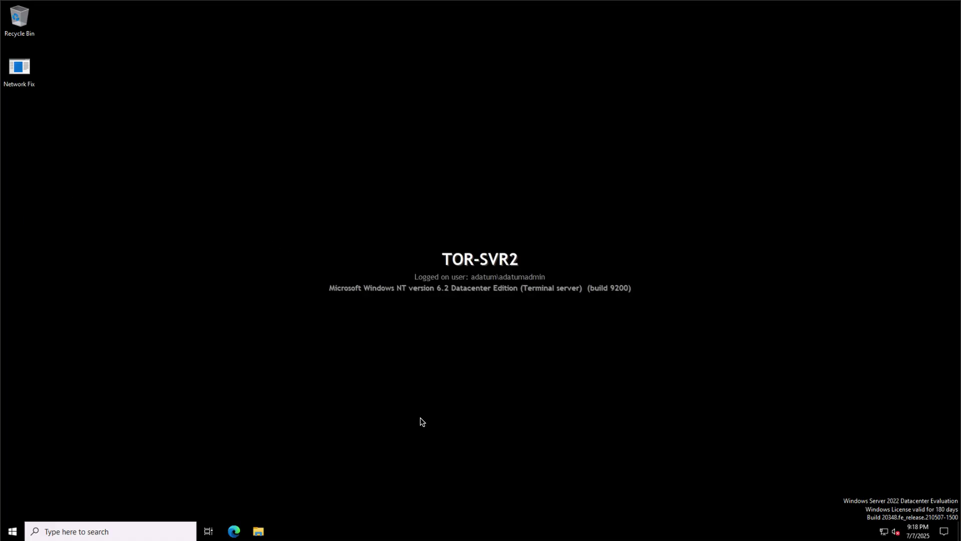
- Open Computer Management from Server Manager on TOR-SVR2 and display the local groups
click(13, 532)
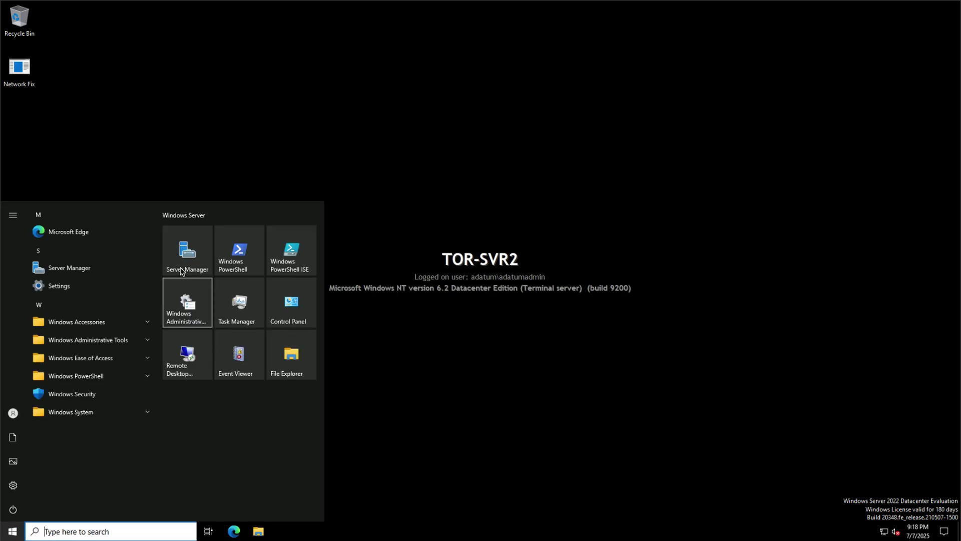
click(181, 270)
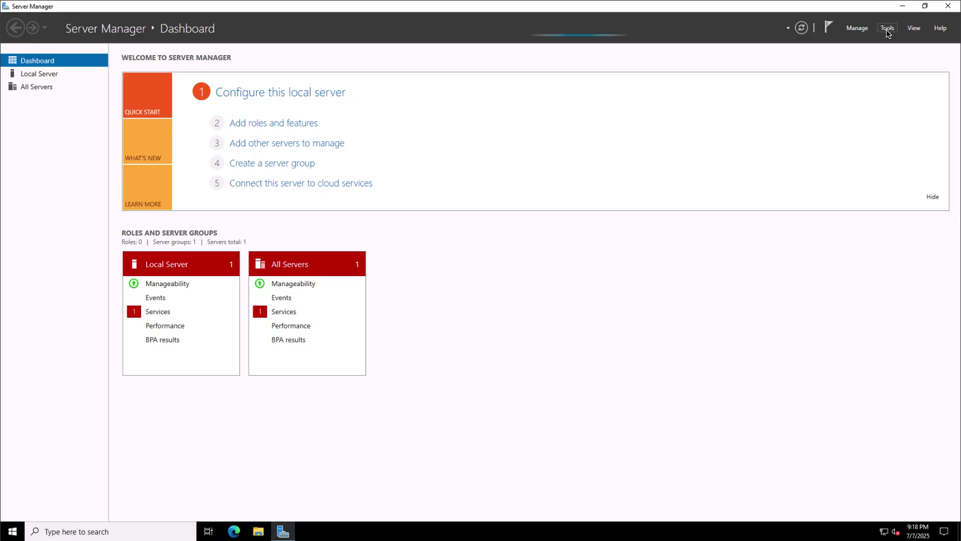
click(887, 29)
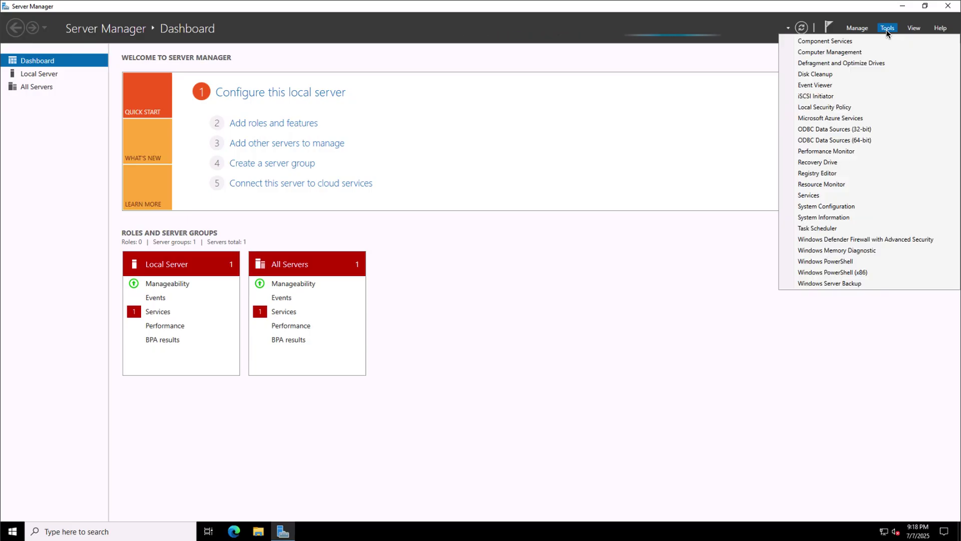
click(841, 52)
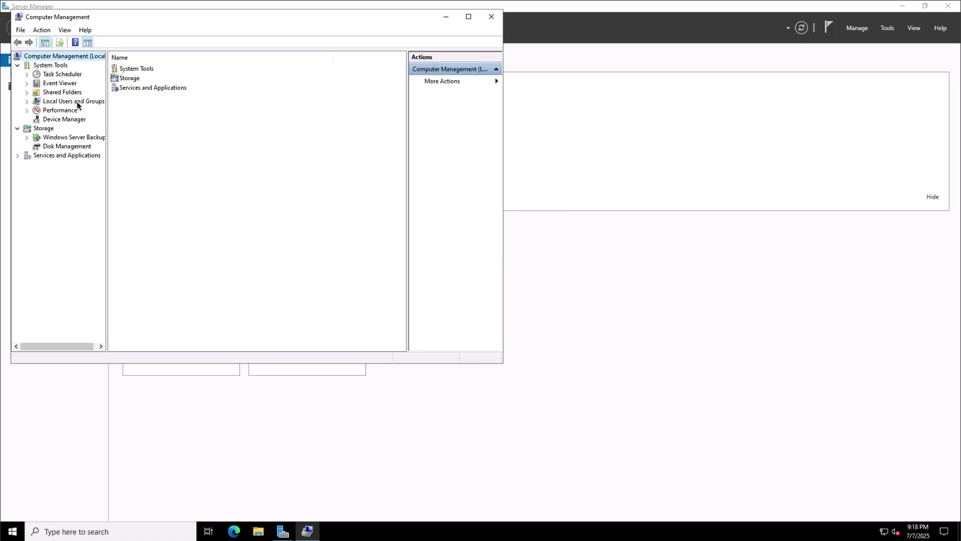
double_click(78, 105)
click(62, 120)
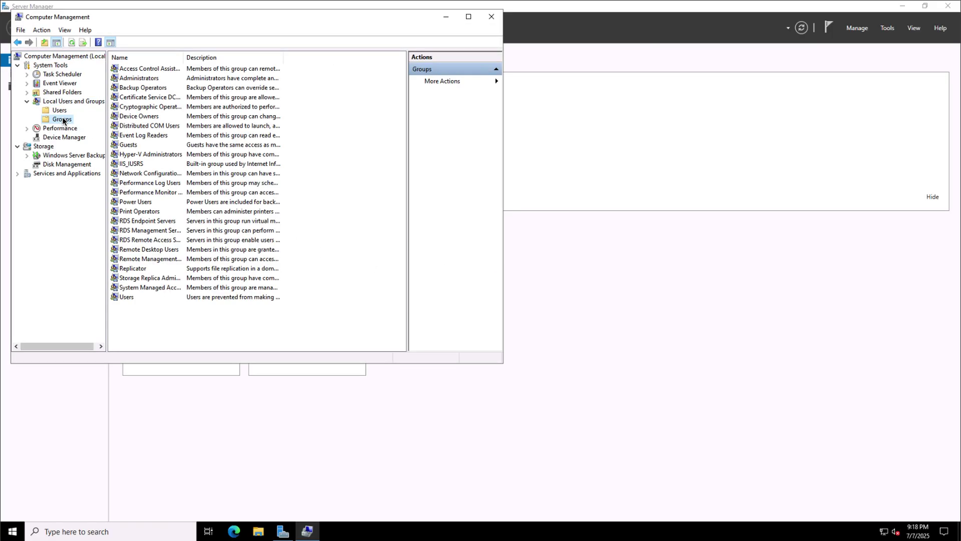
- Start adding a member to the local Administrators group, including Computers in the object types to find
click(139, 79)
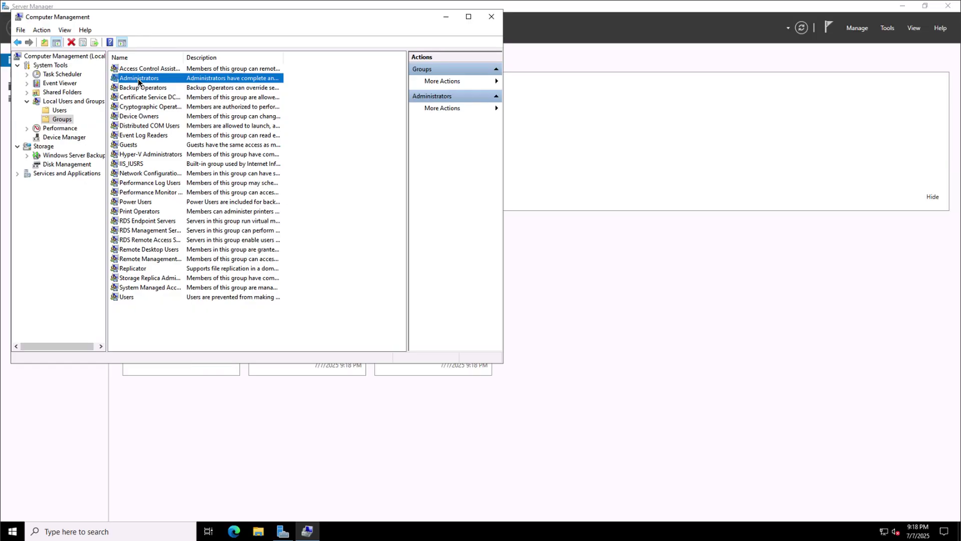
double_click(139, 79)
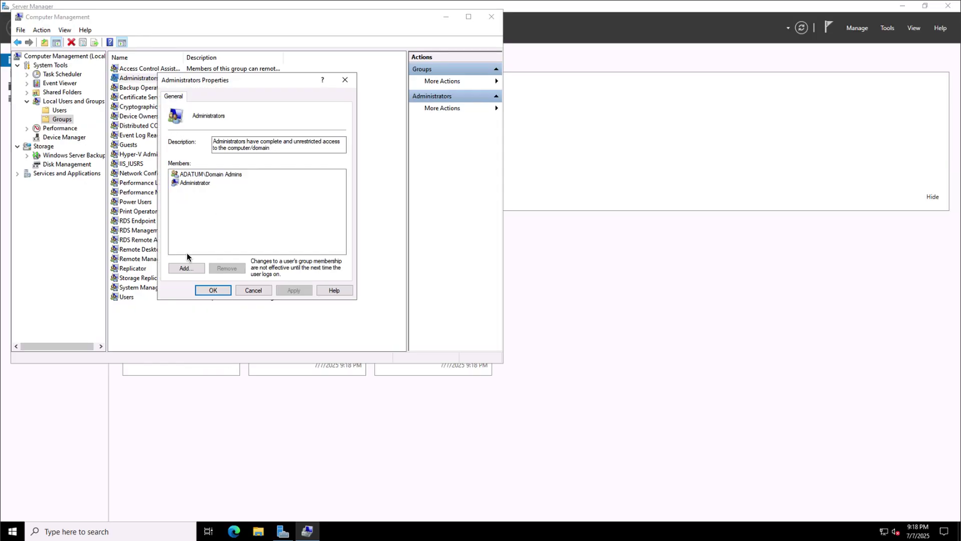
click(180, 268)
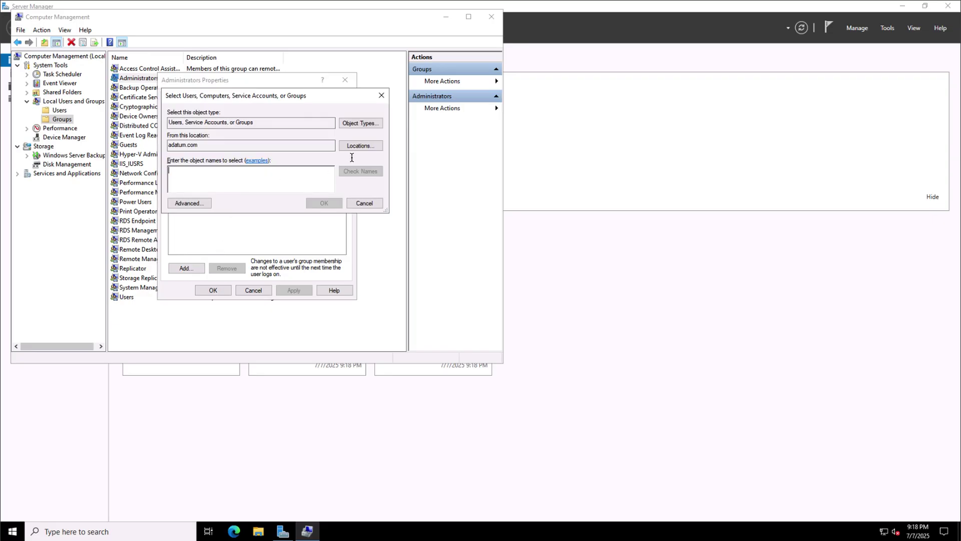
click(355, 123)
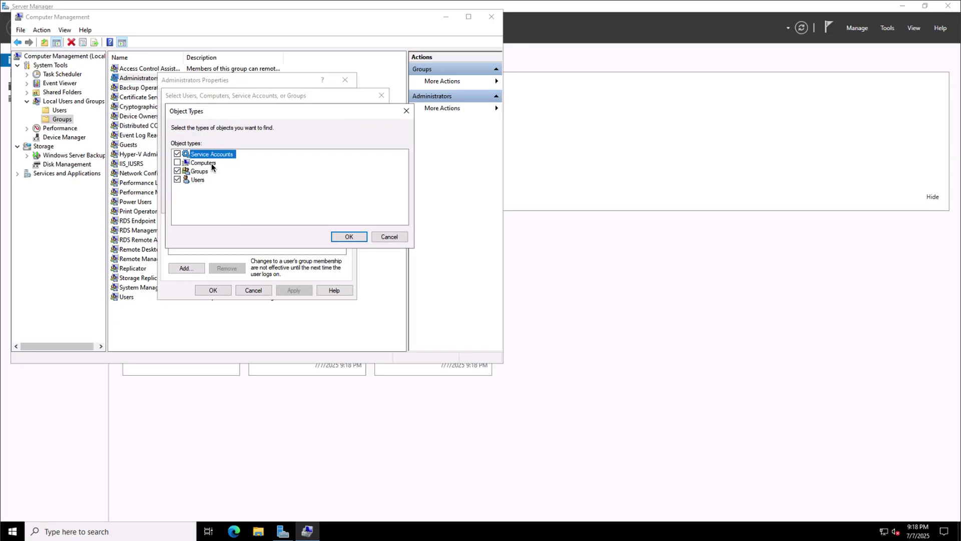
click(201, 165)
click(177, 162)
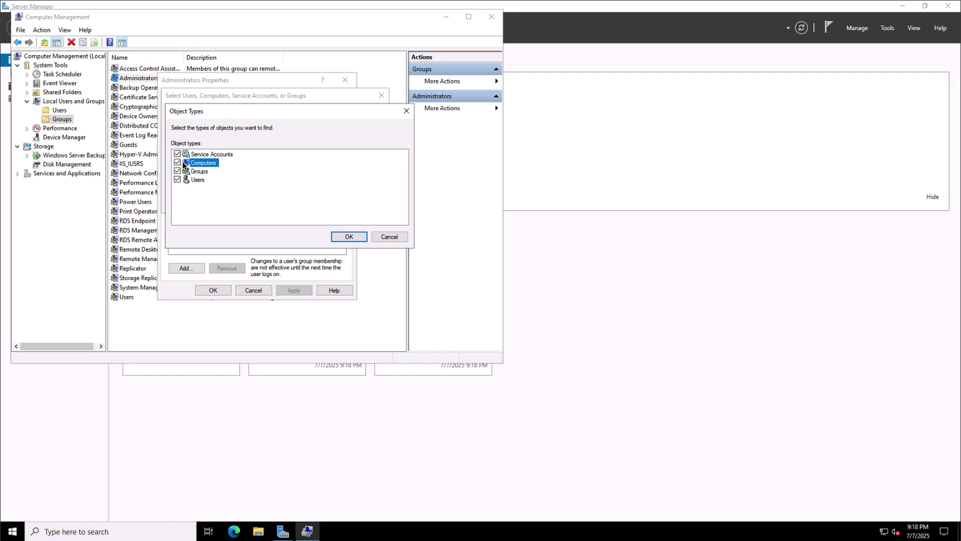
click(348, 236)
- Add the computer account lon-cfg to the Administrators group and apply the membership change
click(197, 179)
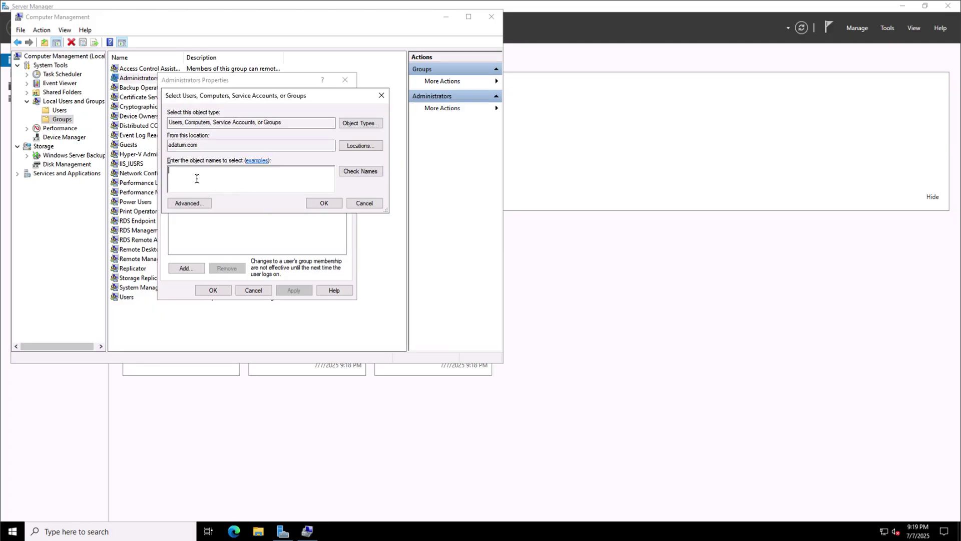
text(lon-cfg)
click(360, 170)
click(323, 202)
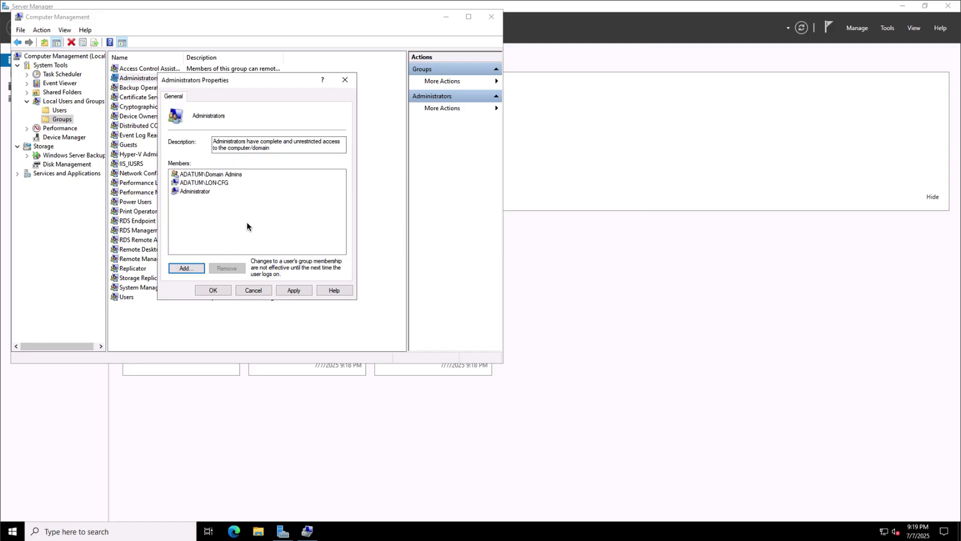
click(213, 290)
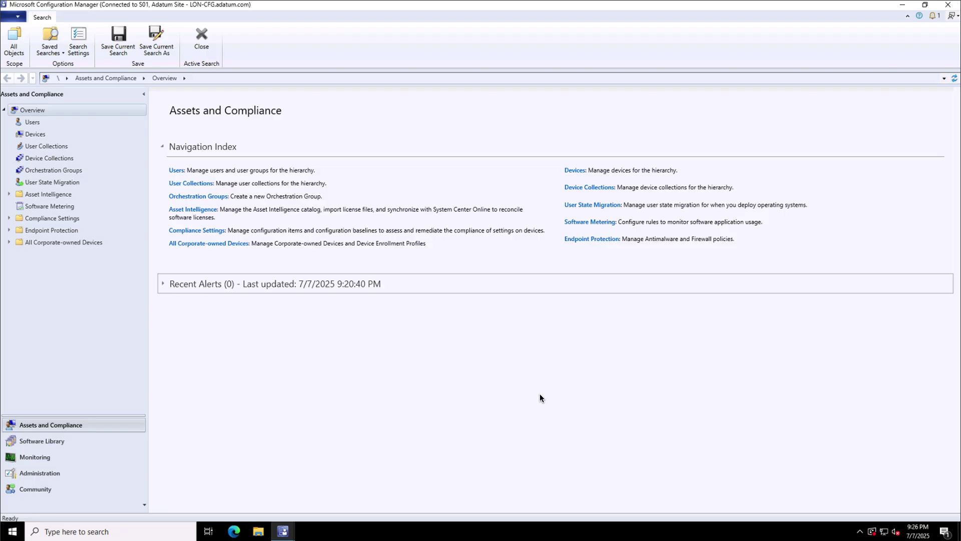
- Switch to the Configuration Manager console and select the LON-CFG server under Servers and Site System Roles
click(46, 473)
click(30, 159)
click(8, 157)
click(42, 182)
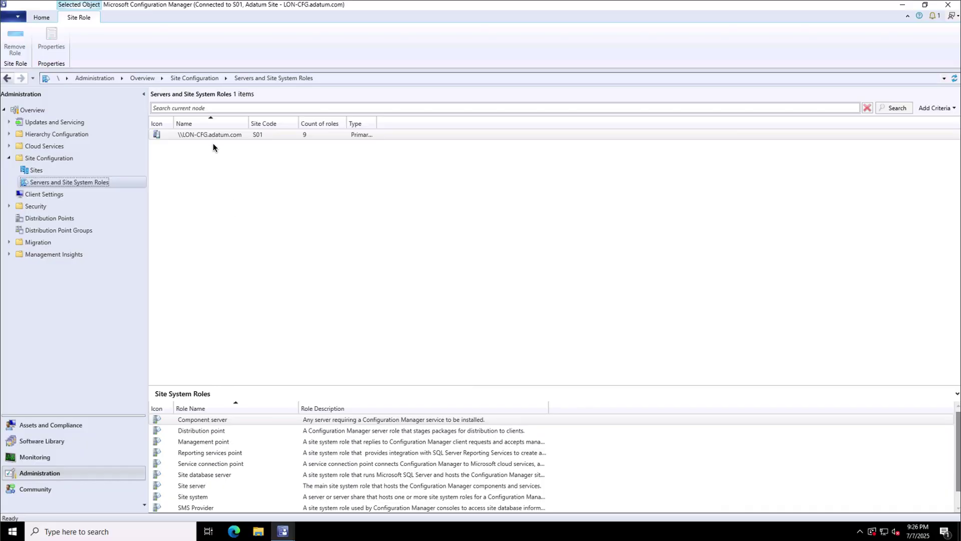
click(210, 135)
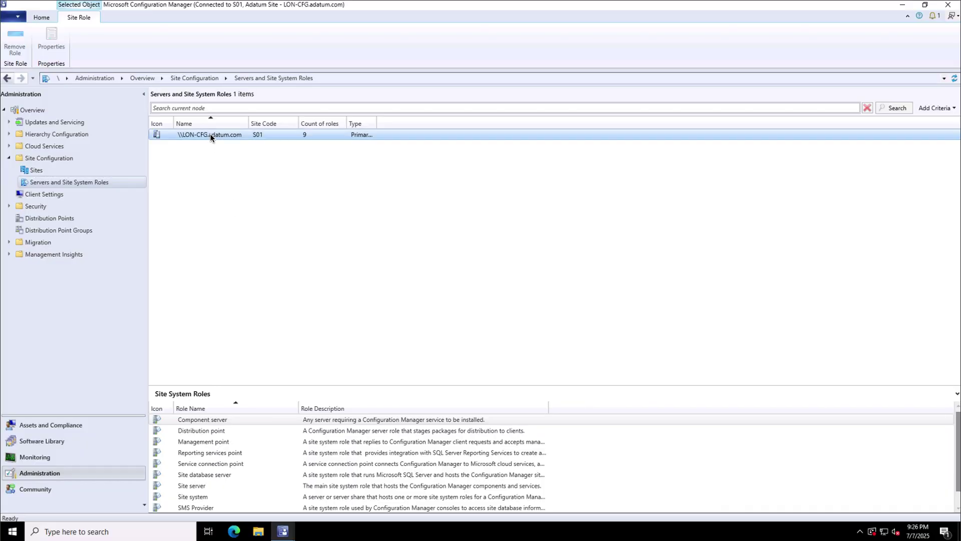
- Start creating a site system server and choose TOR-SVR2 by searching the adatum.com directory for "tor"
right_click(95, 183)
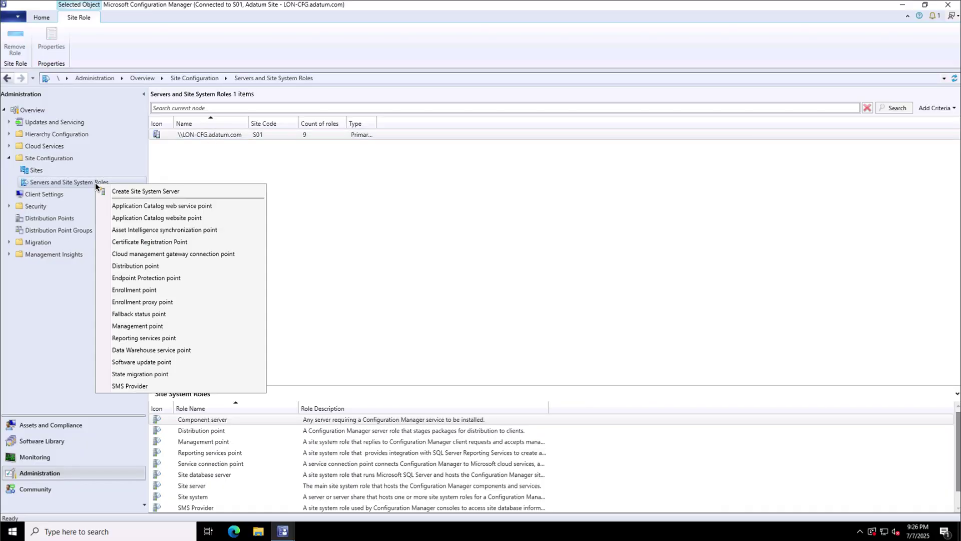
click(157, 191)
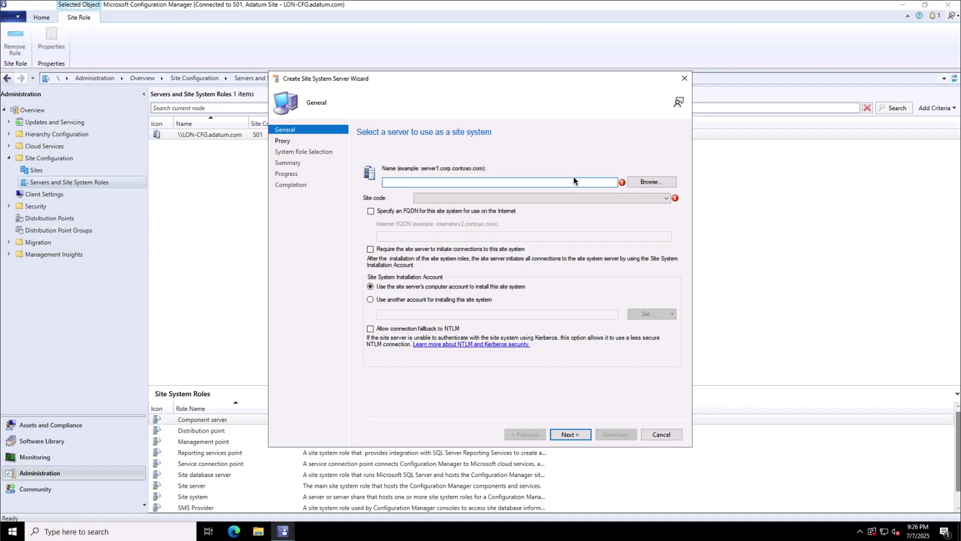
click(644, 184)
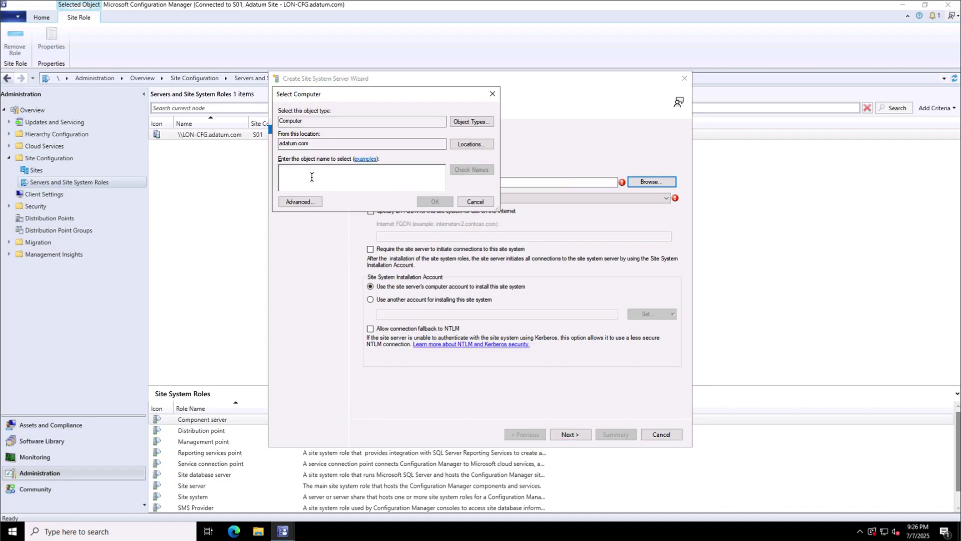
text(lon)
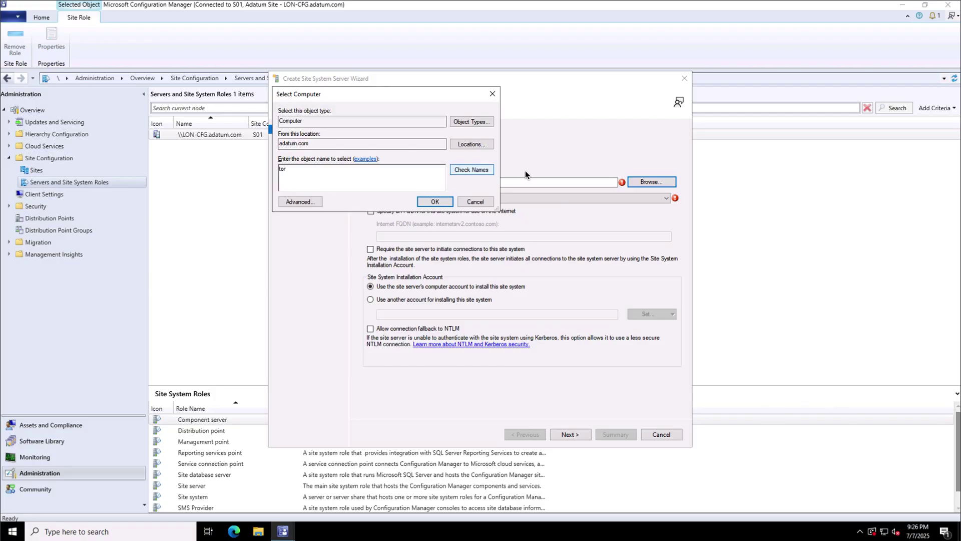
click(477, 168)
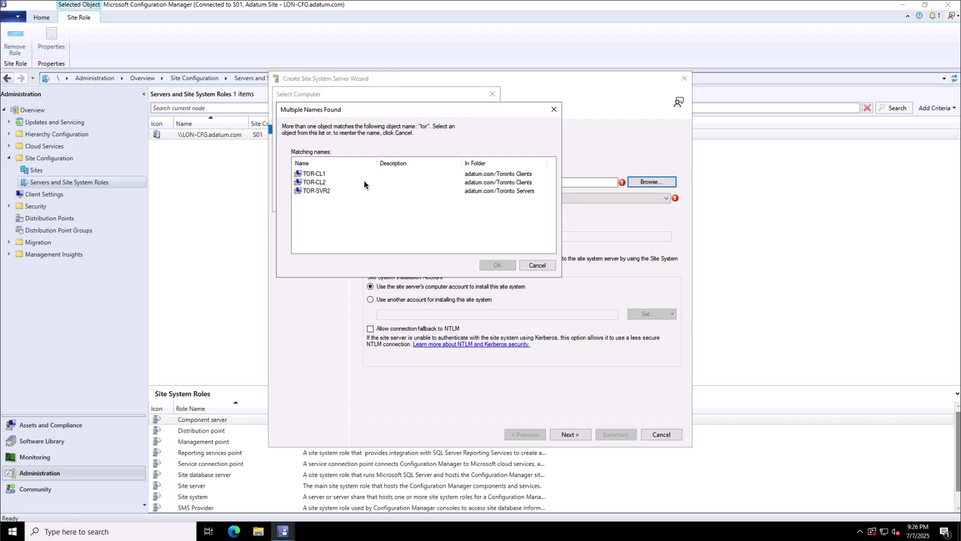
click(320, 190)
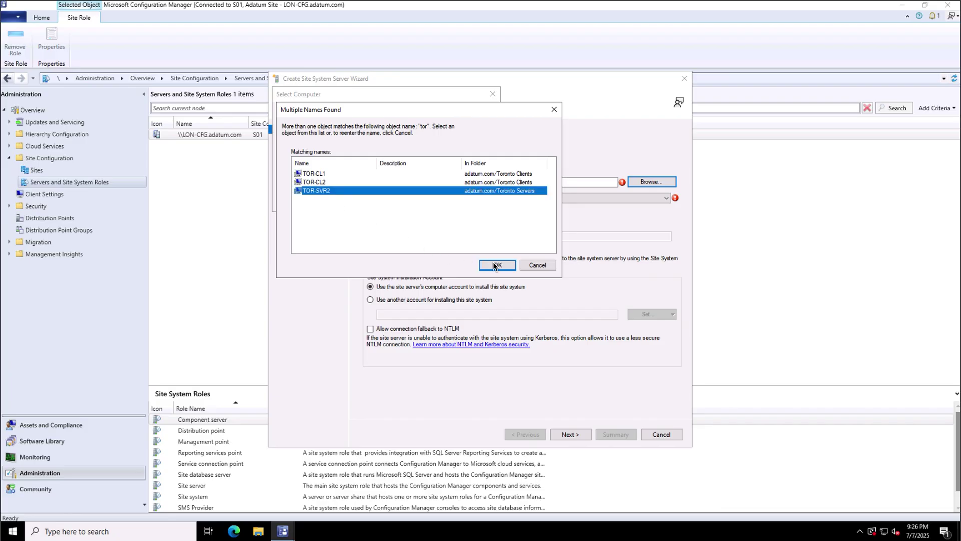
click(494, 265)
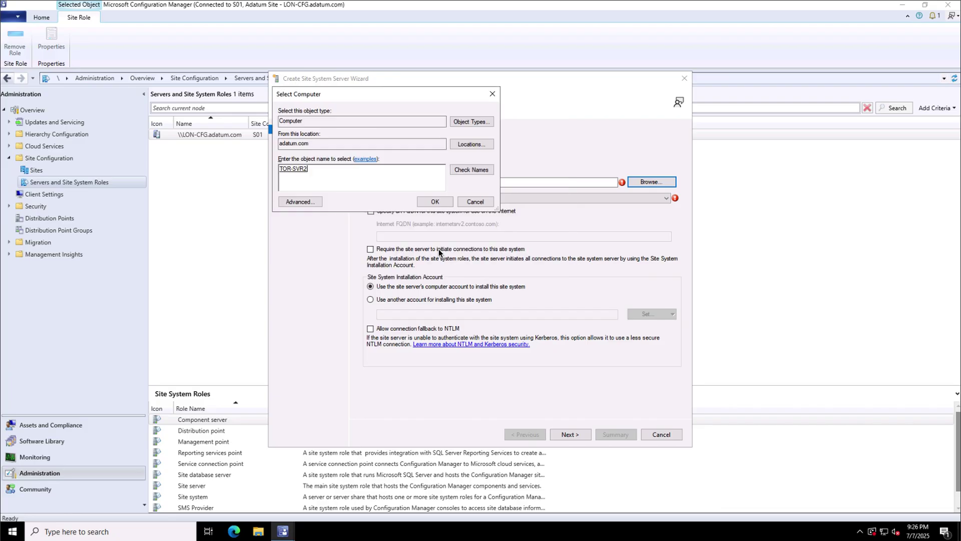
click(434, 202)
- Assign the new site system to site code S01 - Adatum Site and proceed to role selection without a proxy
click(435, 201)
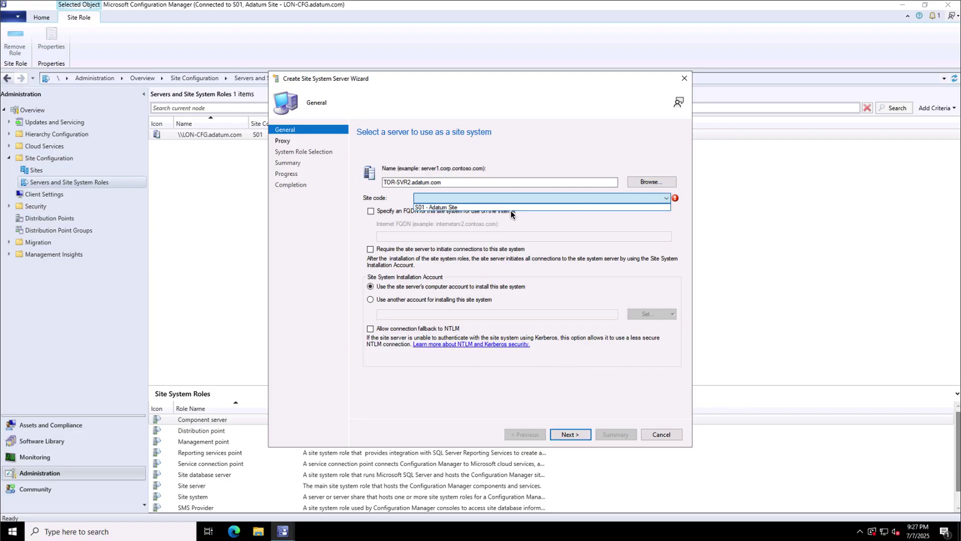
click(432, 206)
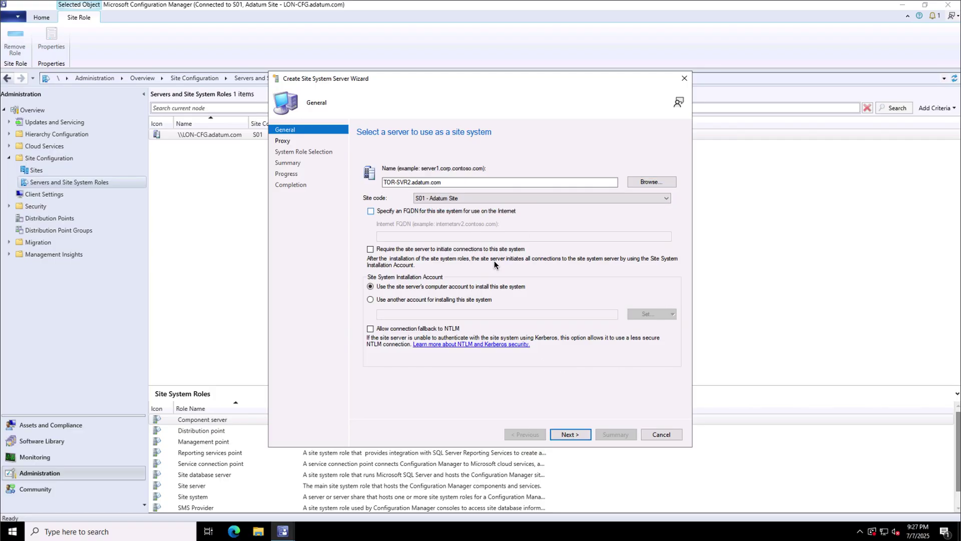
click(570, 435)
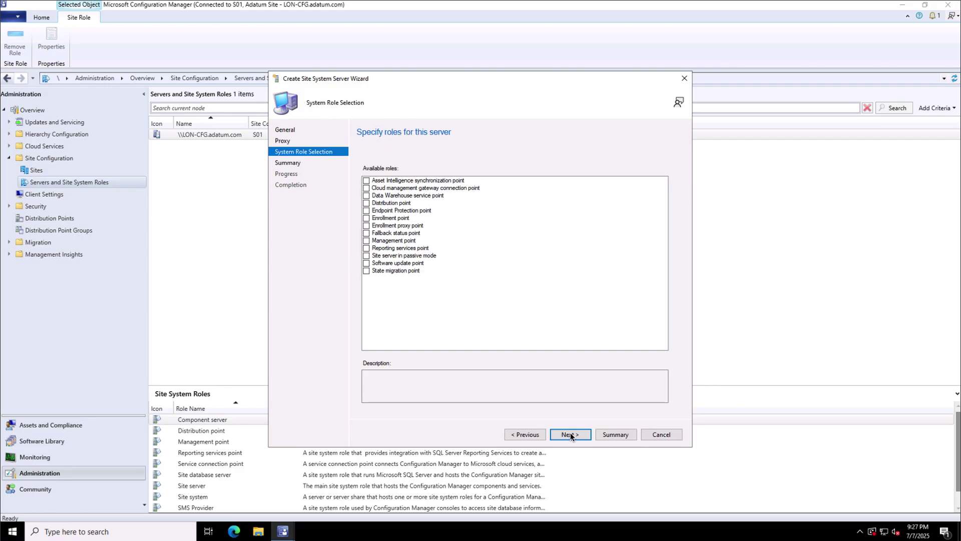
- Give the server the Distribution point role and set its description to Toronto DP
click(383, 202)
click(367, 203)
click(366, 204)
click(367, 202)
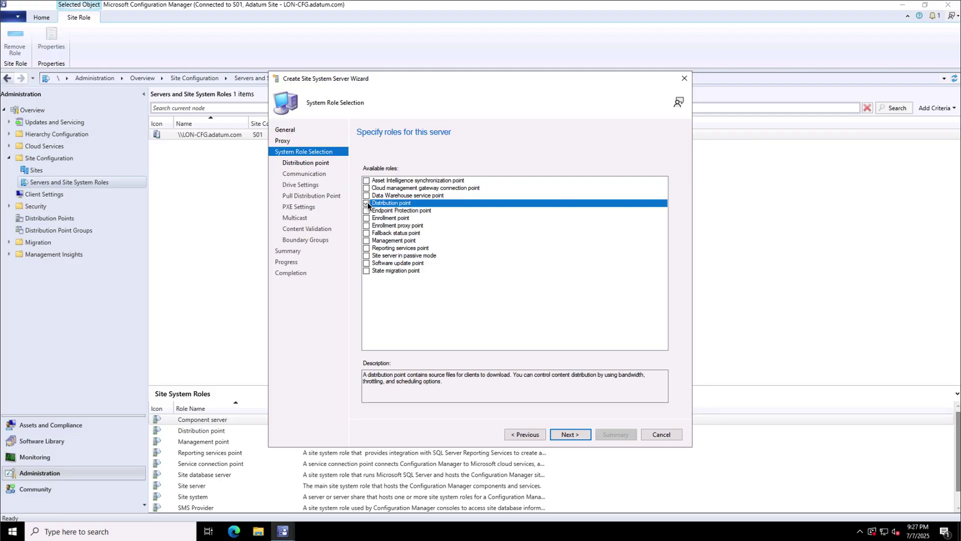
click(567, 435)
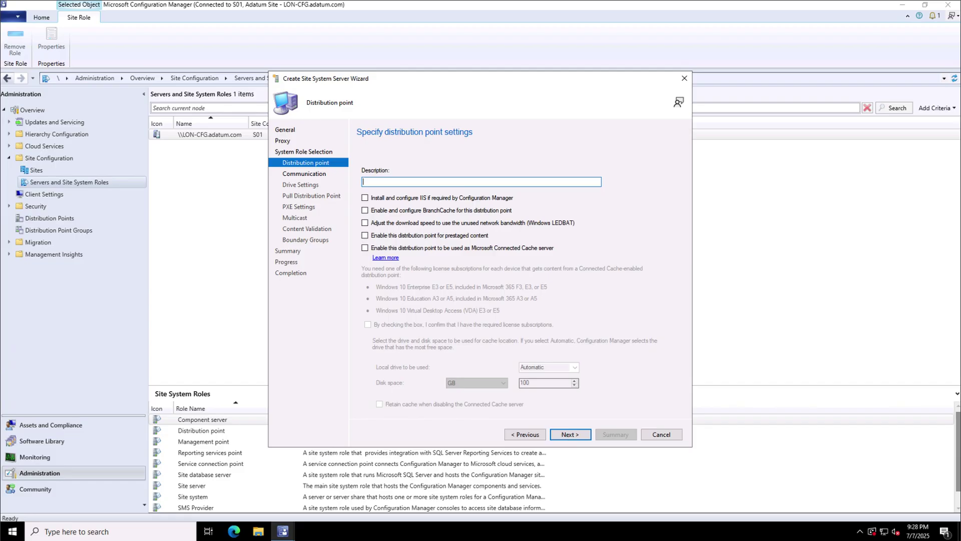
text(Toronto DP)
click(570, 435)
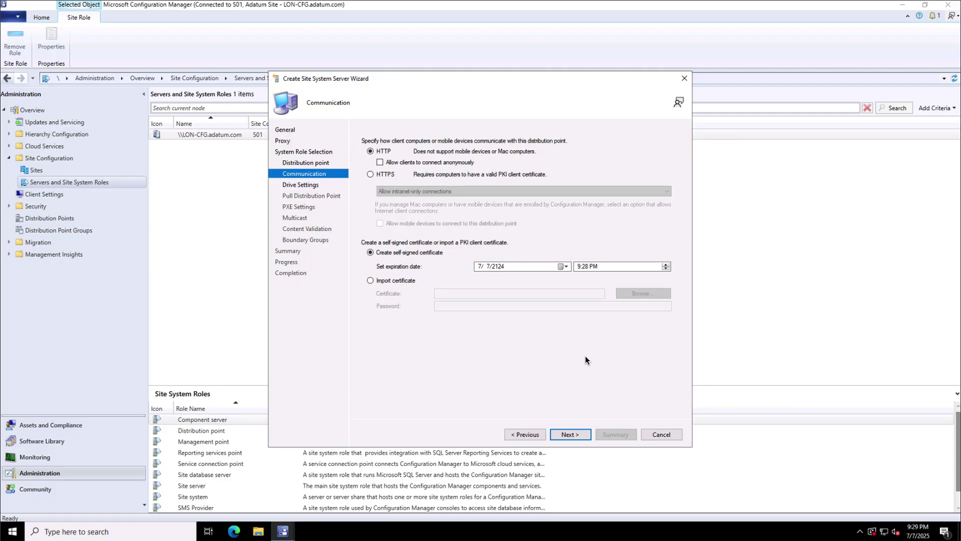
- Accept the default communication, drive, pull distribution point, PXE and multicast settings for the distribution point
click(574, 434)
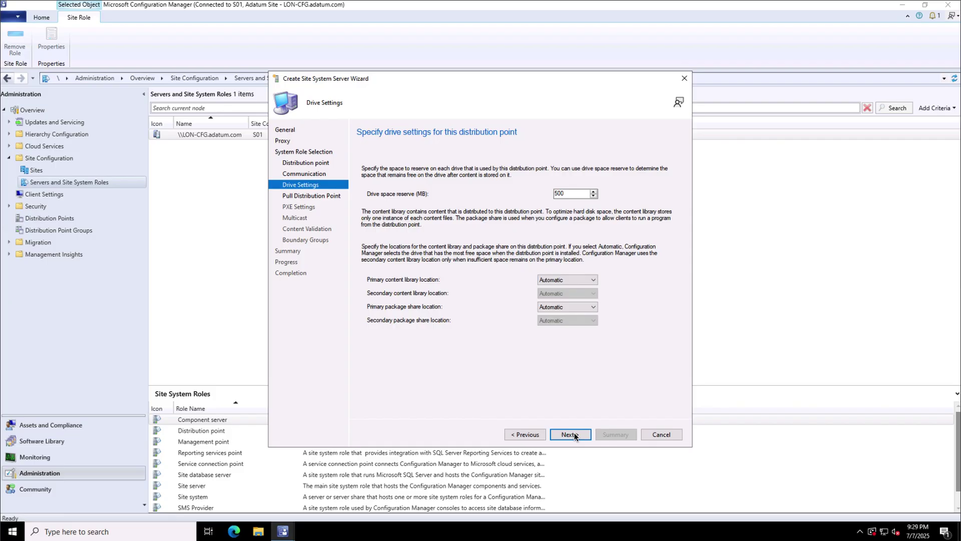
click(574, 434)
click(574, 435)
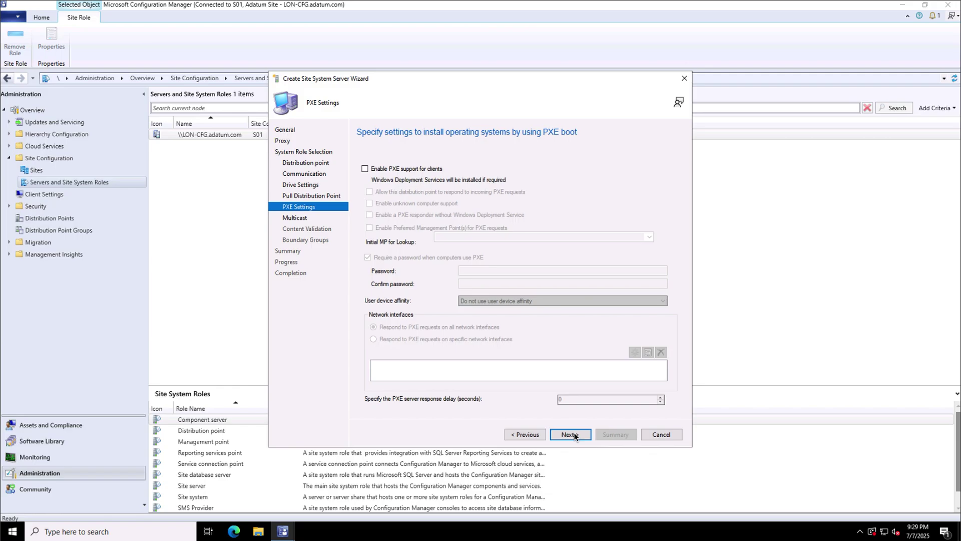
click(573, 435)
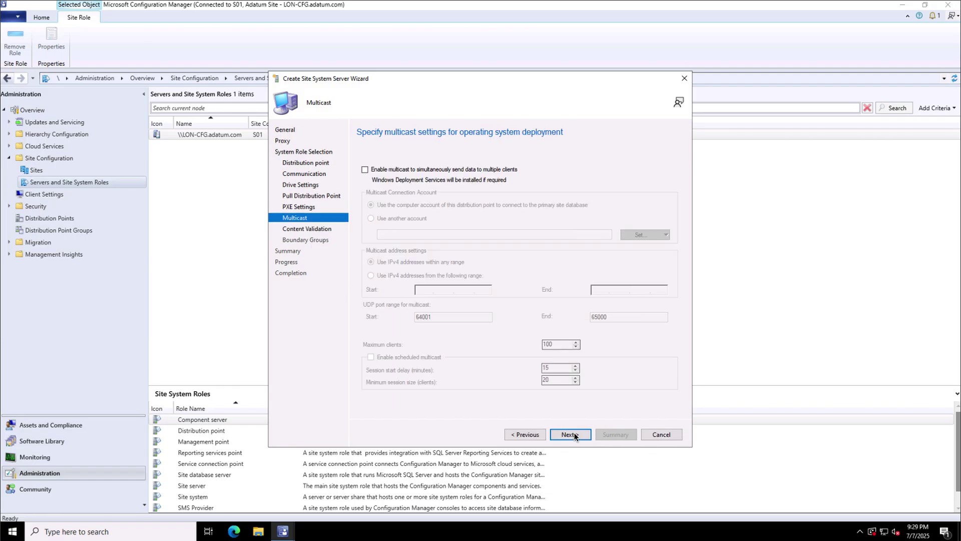
click(573, 434)
- Schedule content validation weekly on Saturday from 7/7/2025 12:00 AM, and proceed to the summary without adding boundary groups
click(649, 222)
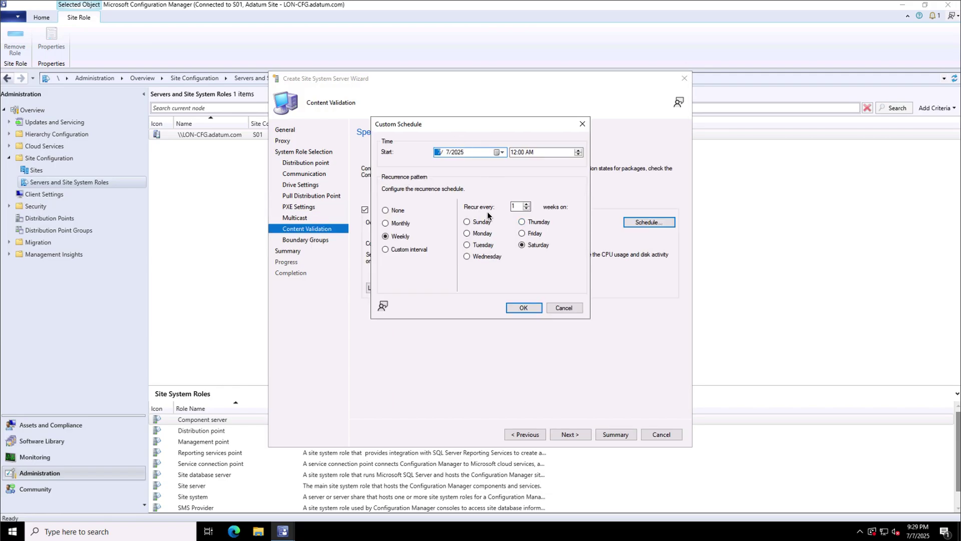
click(518, 307)
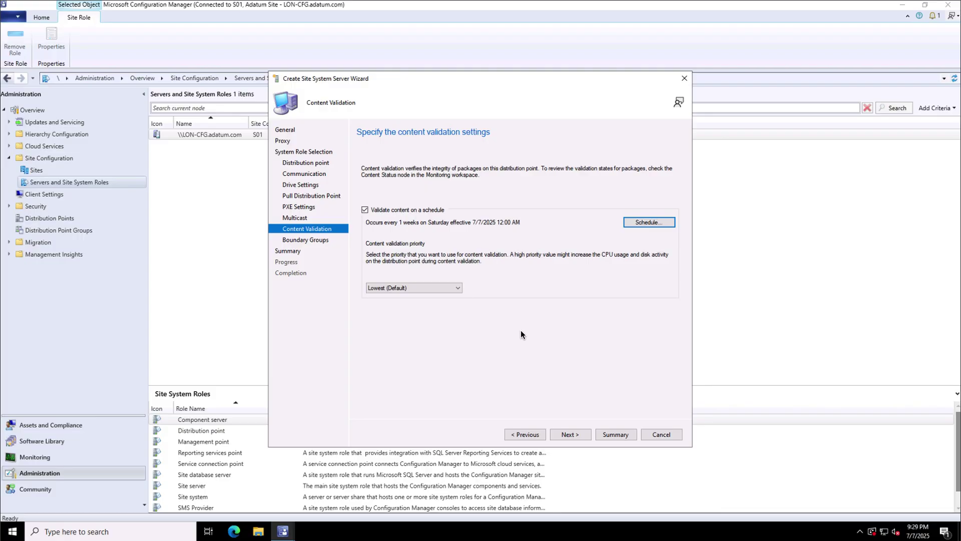
click(571, 434)
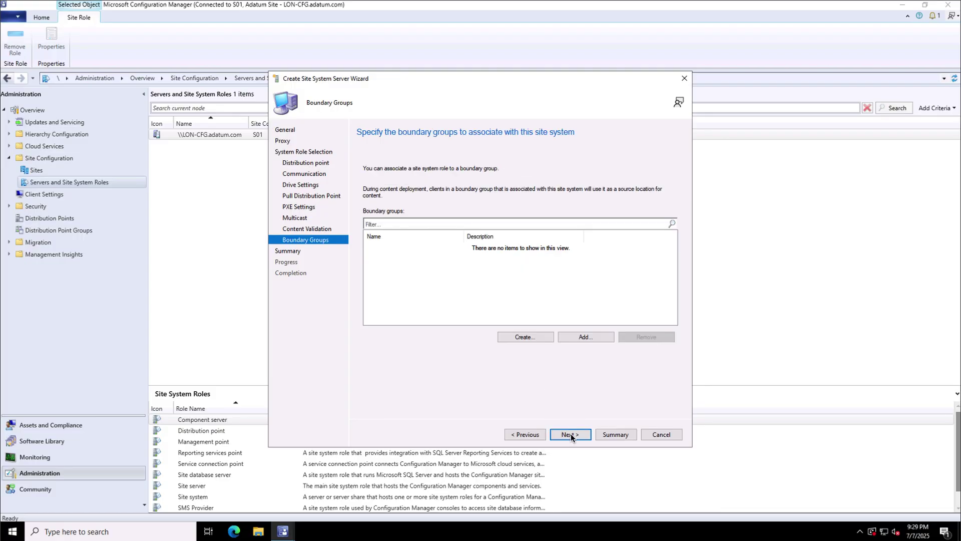
click(570, 434)
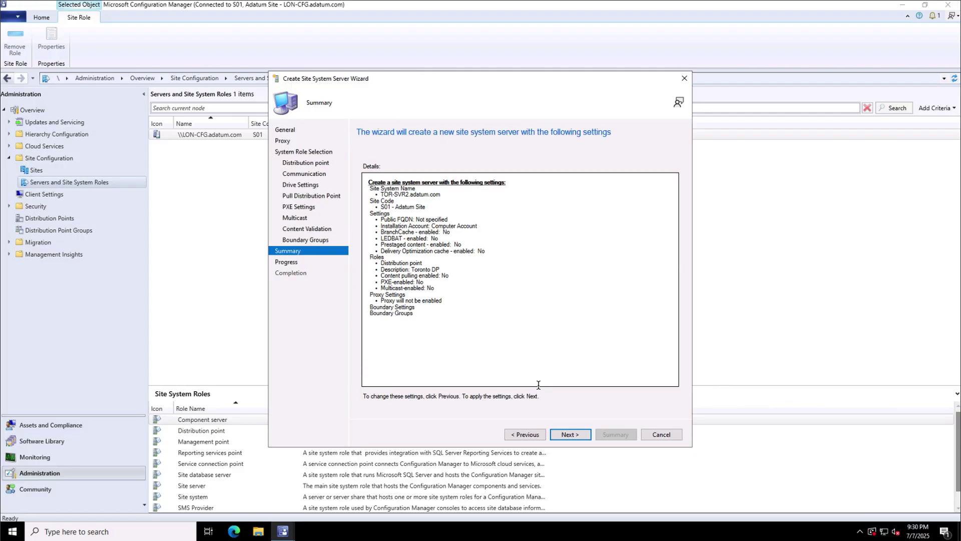
- Create the TOR-SVR2 site system server from the summarized settings, close the wizard, and check the server's distribution point role
click(562, 435)
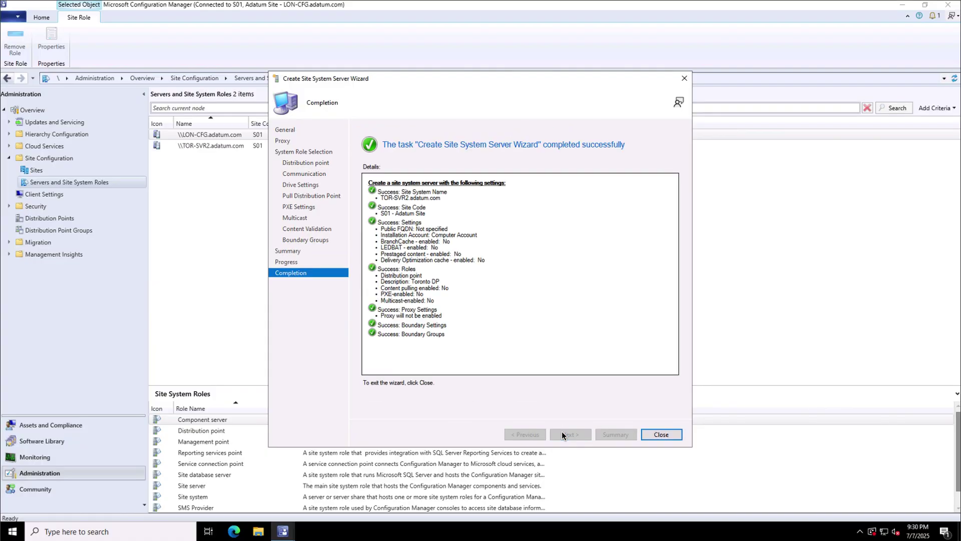
click(661, 434)
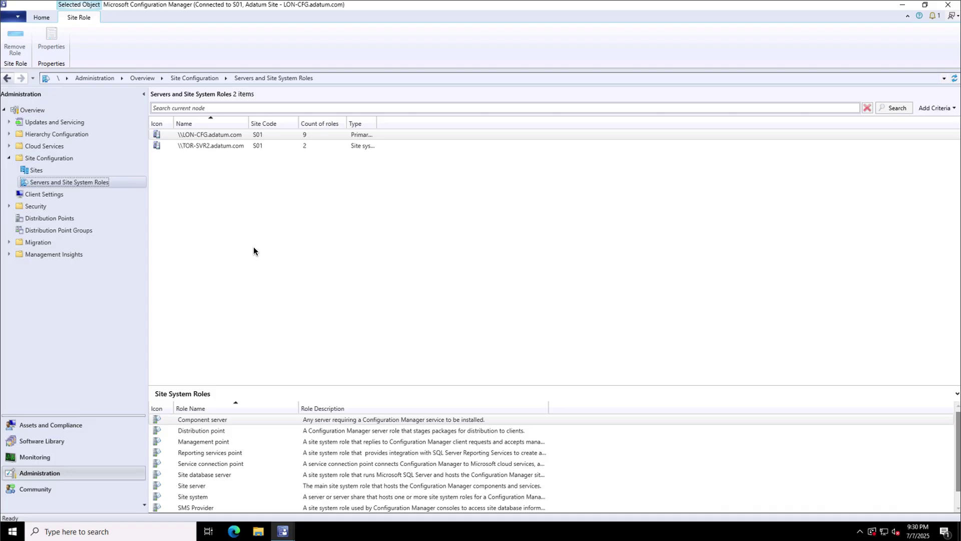
click(222, 149)
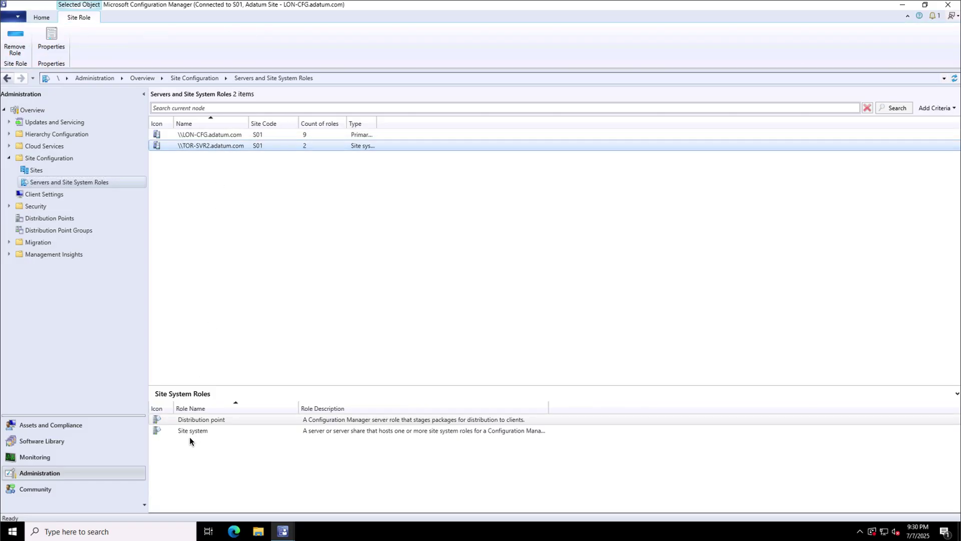
click(208, 418)
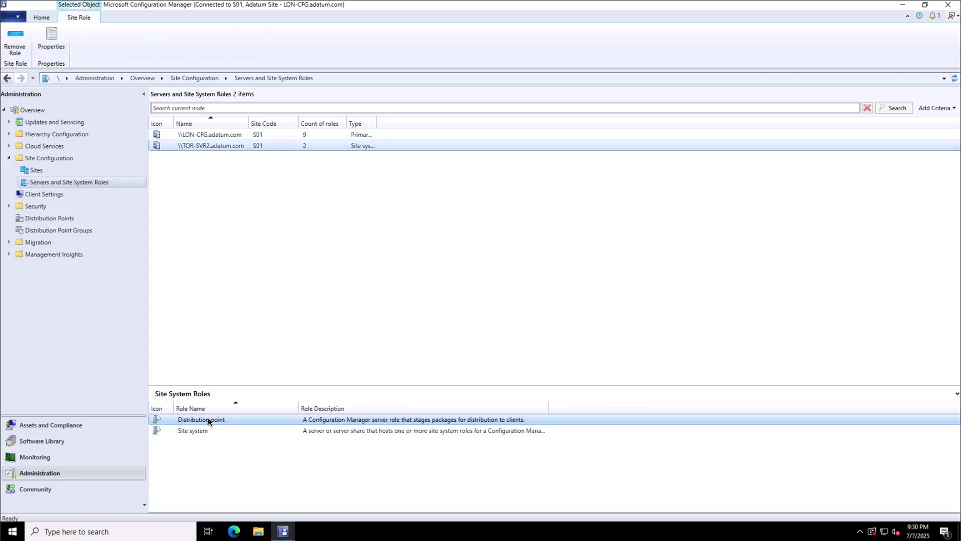
- Add the LON-CFG and TOR-SVR2 distribution points to a new group named London Distribution Points, and check the group's listing
click(59, 218)
click(204, 145)
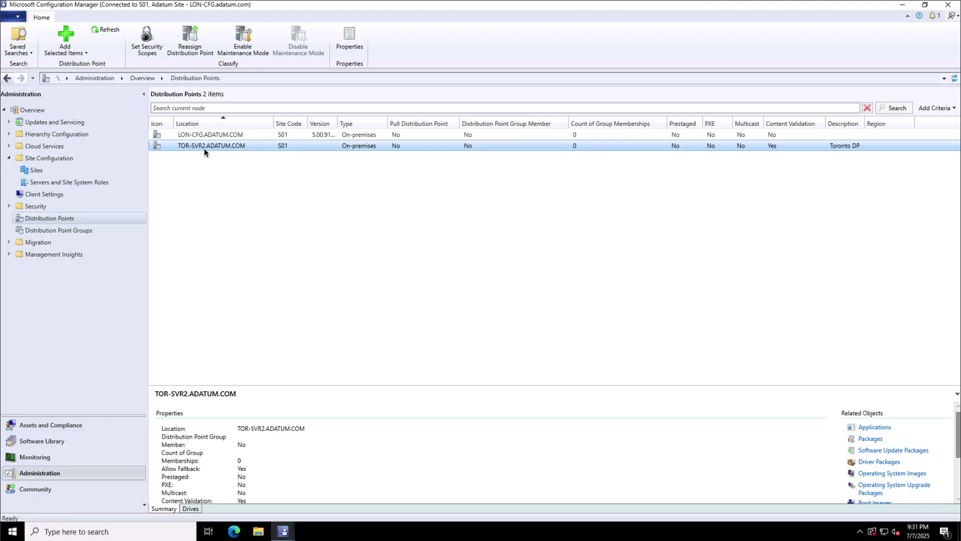
right_click(204, 151)
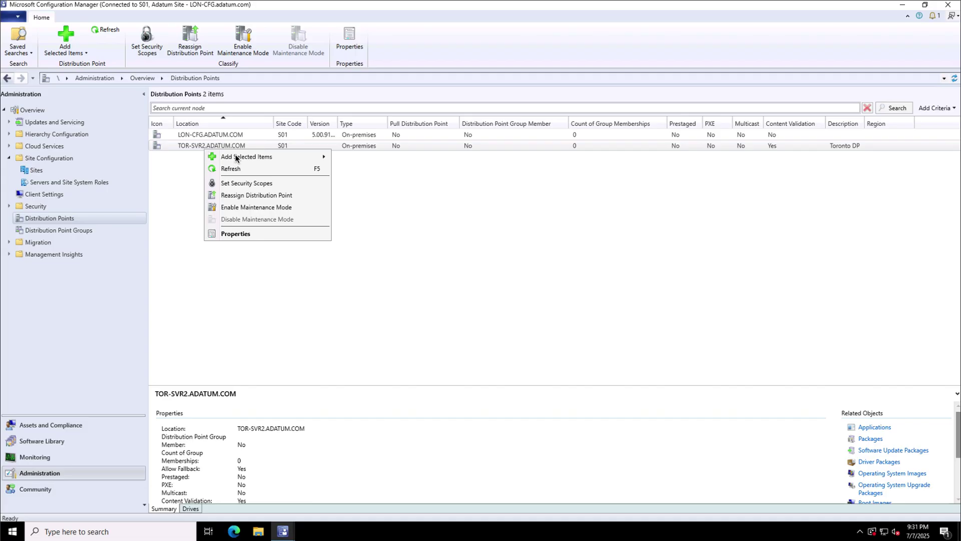
click(240, 132)
ctrl+click(237, 146)
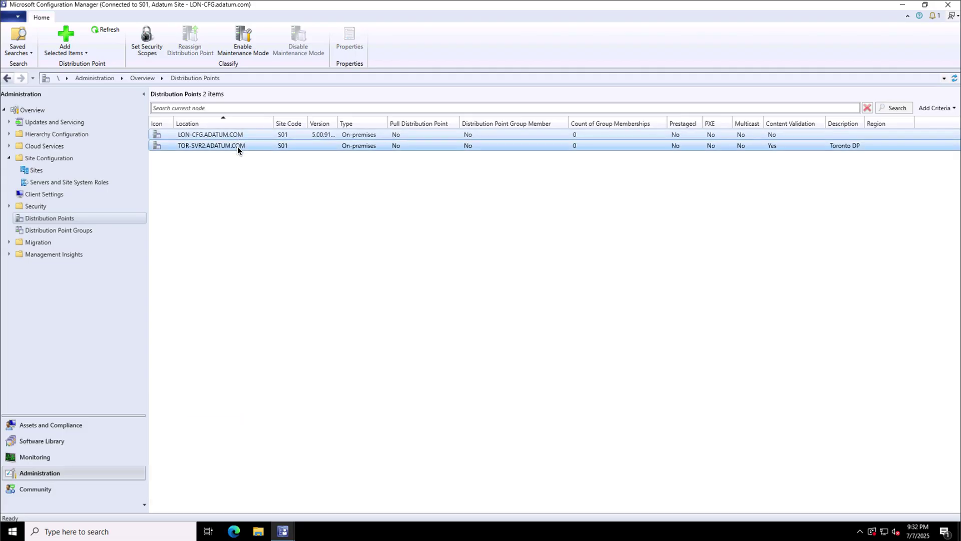
right_click(237, 146)
mouse_move(313, 155)
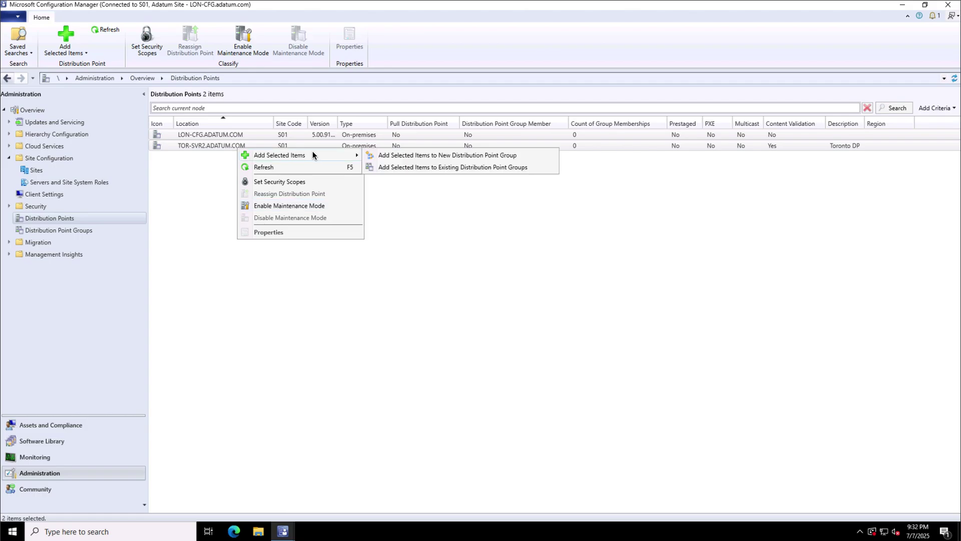
click(427, 157)
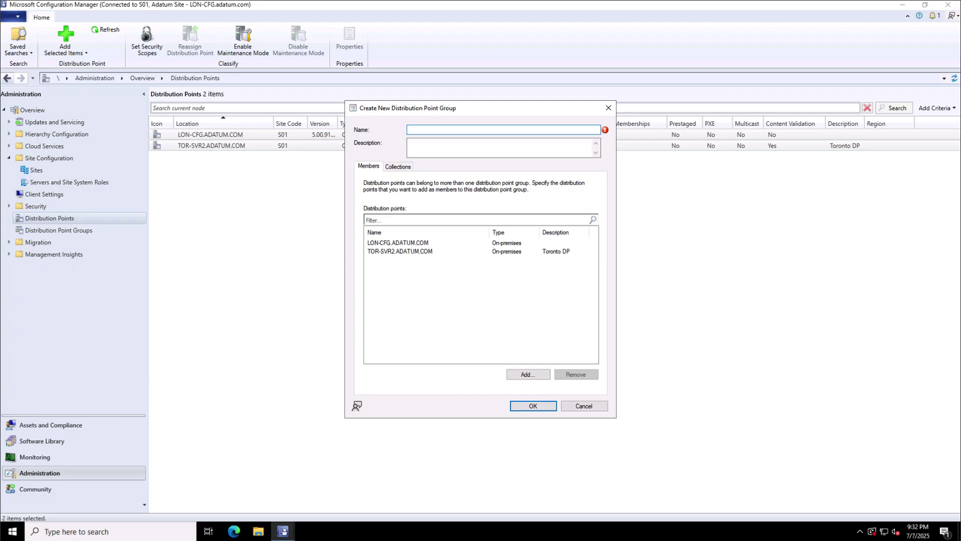
text(London Distribution Points)
click(532, 406)
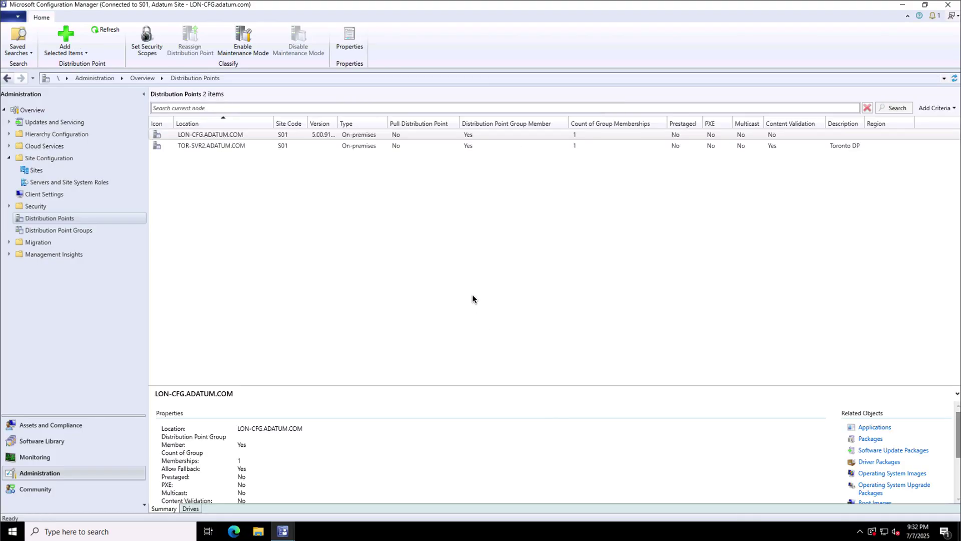
click(51, 231)
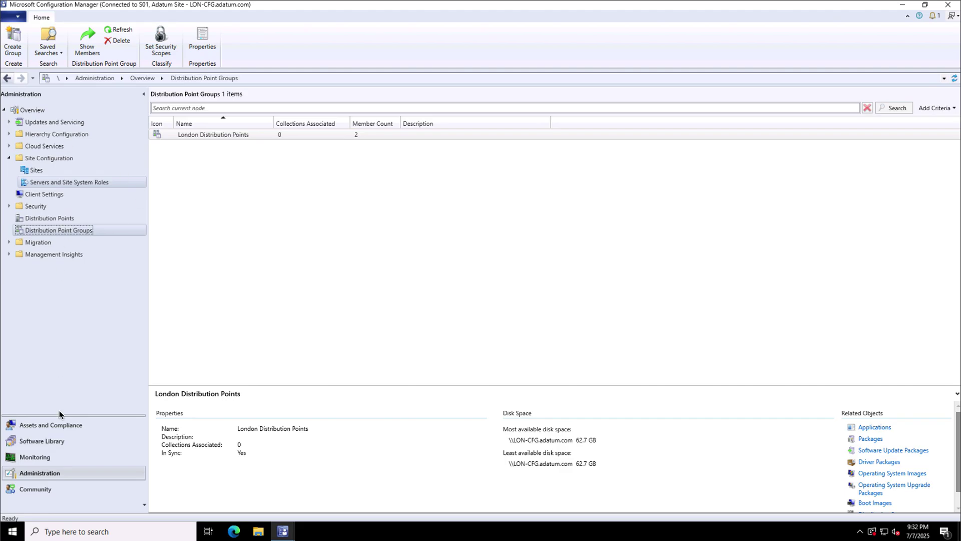
- Start distributing content for the XML Notepad 2007 application in the Software Library, keeping dependency detection on, and proceed to the content destination
click(38, 441)
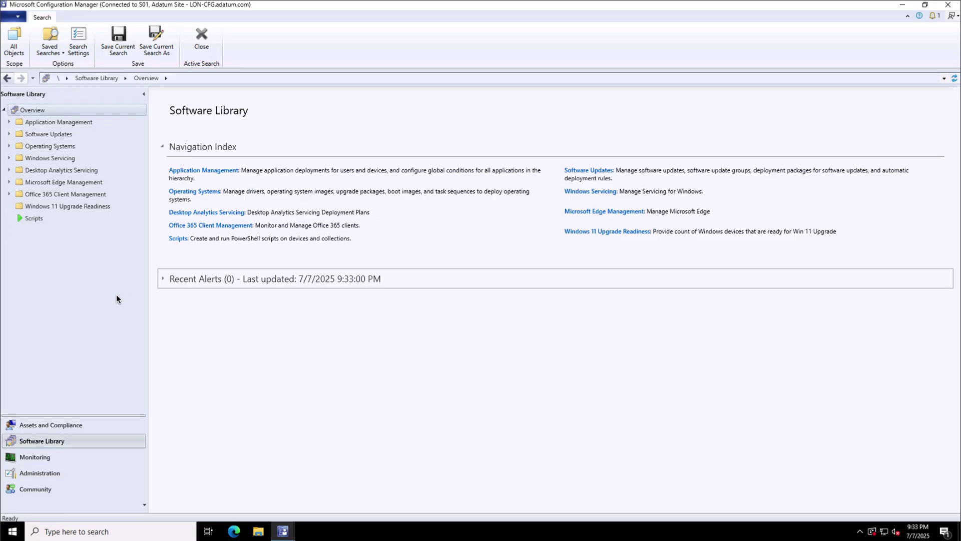
click(30, 122)
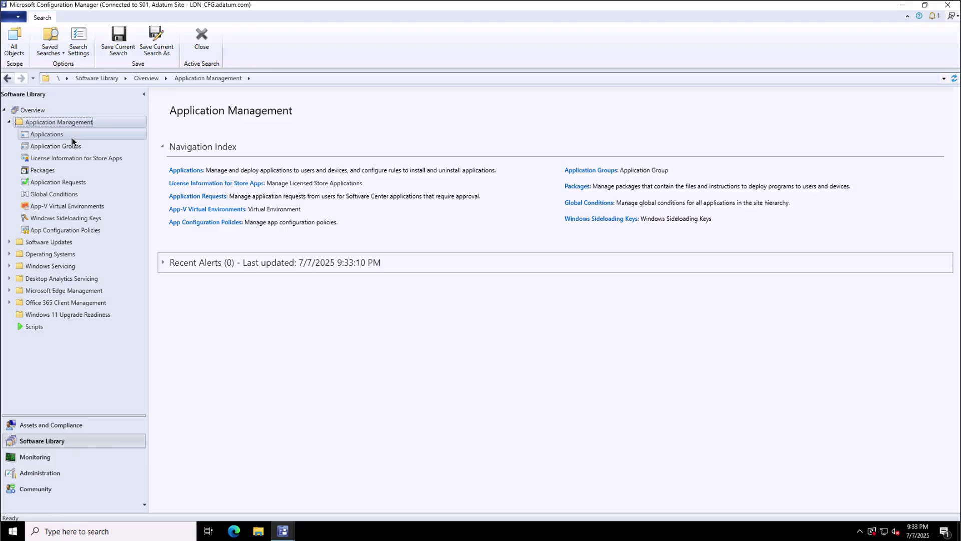
click(71, 137)
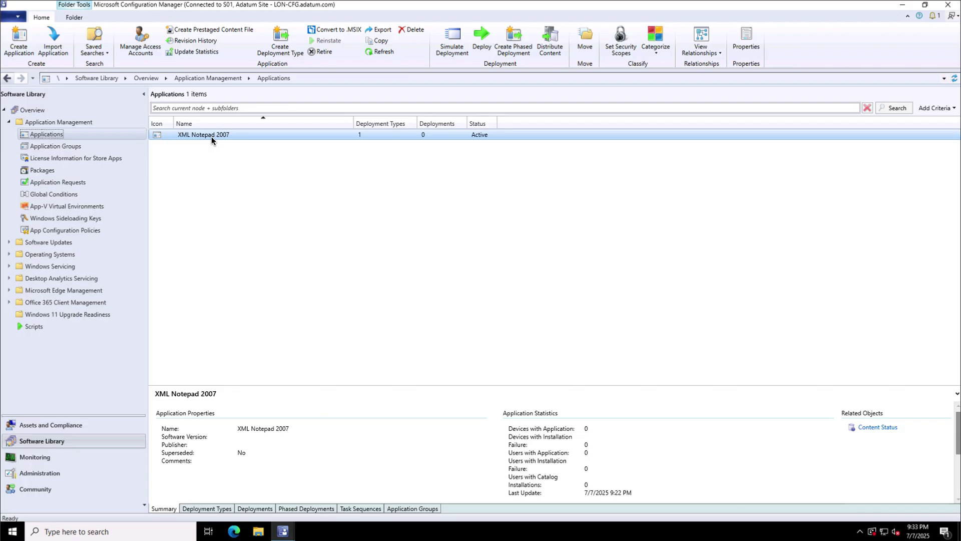
right_click(211, 137)
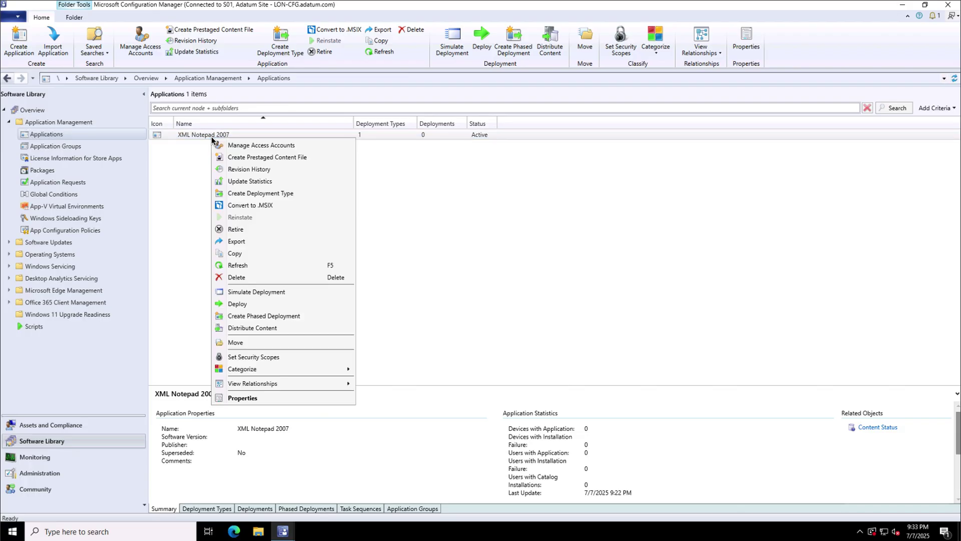
click(284, 329)
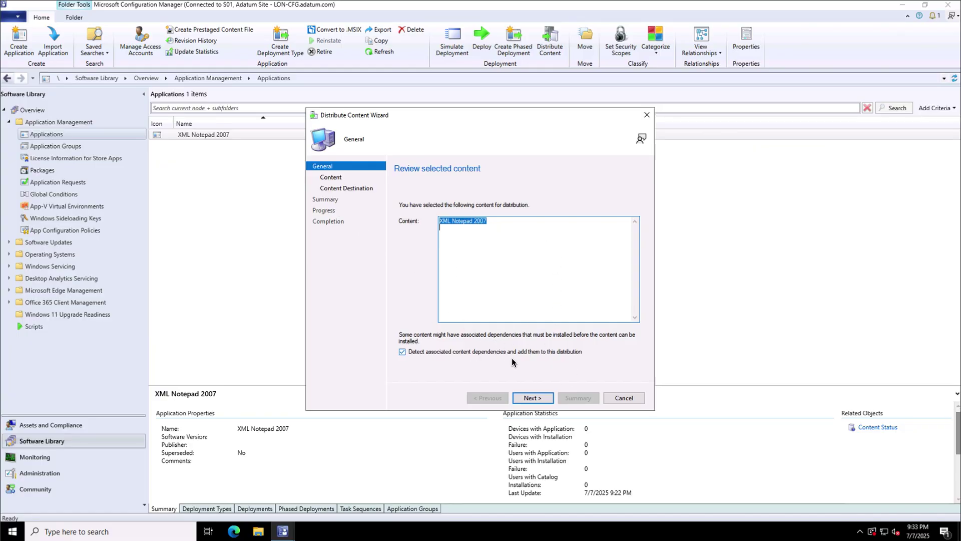
click(533, 399)
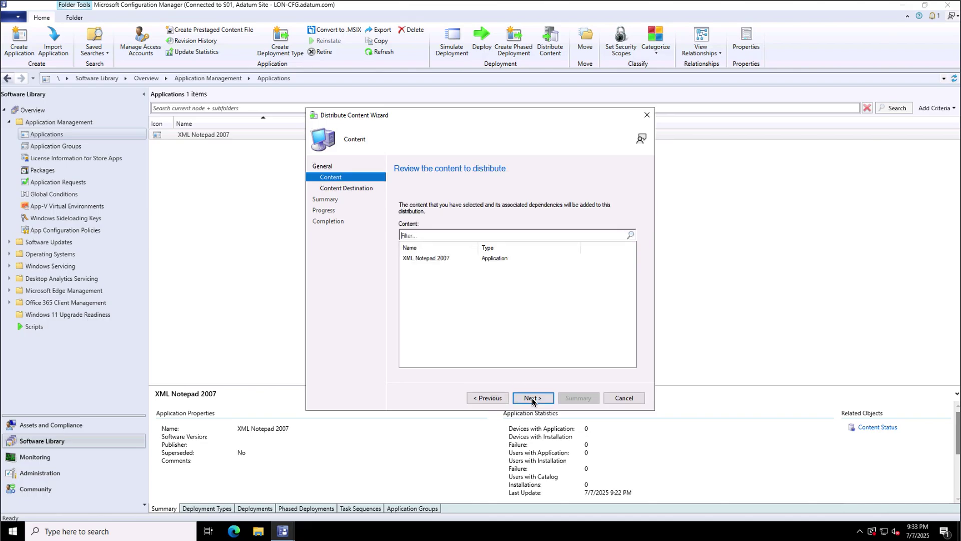
click(532, 399)
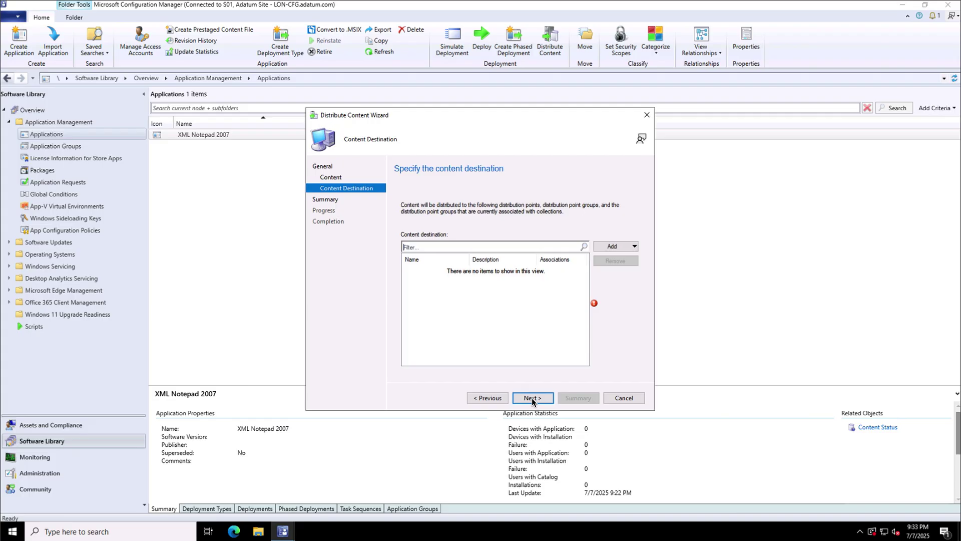
- Set the London Distribution Points group as the content destination and complete the distribution
click(620, 247)
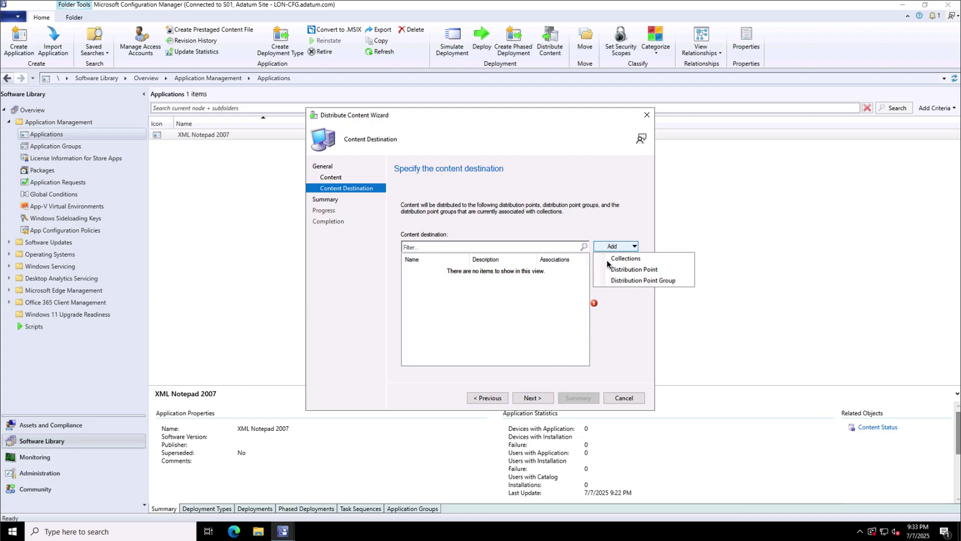
click(624, 281)
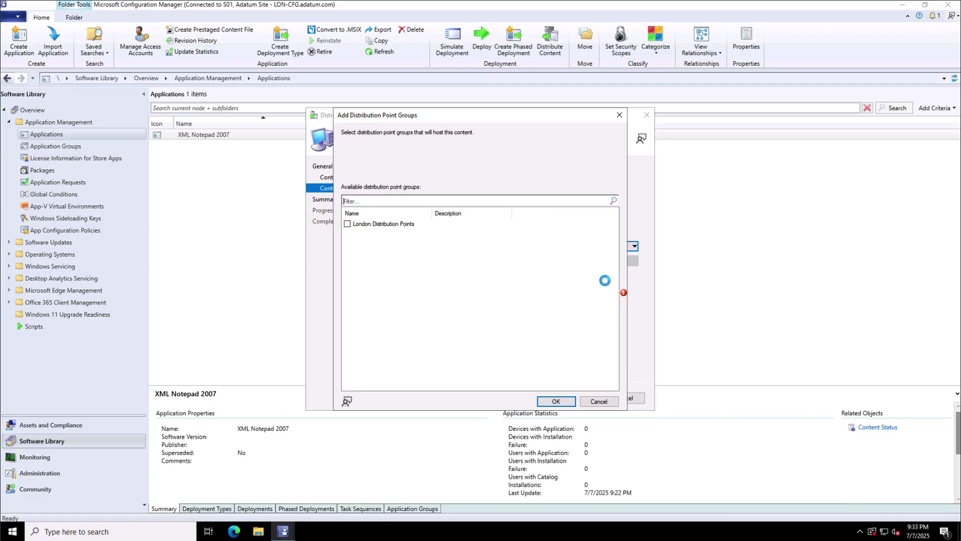
click(393, 224)
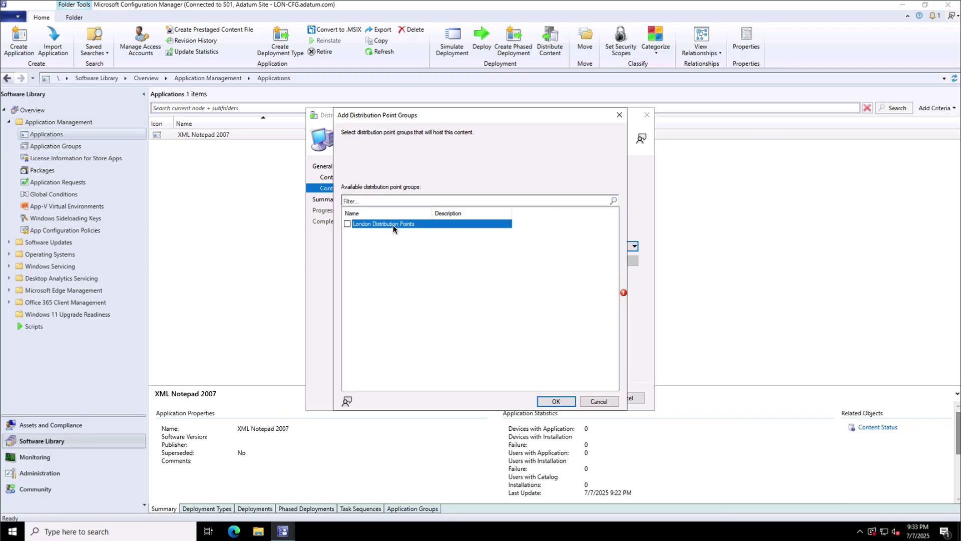
click(347, 224)
click(555, 401)
click(540, 401)
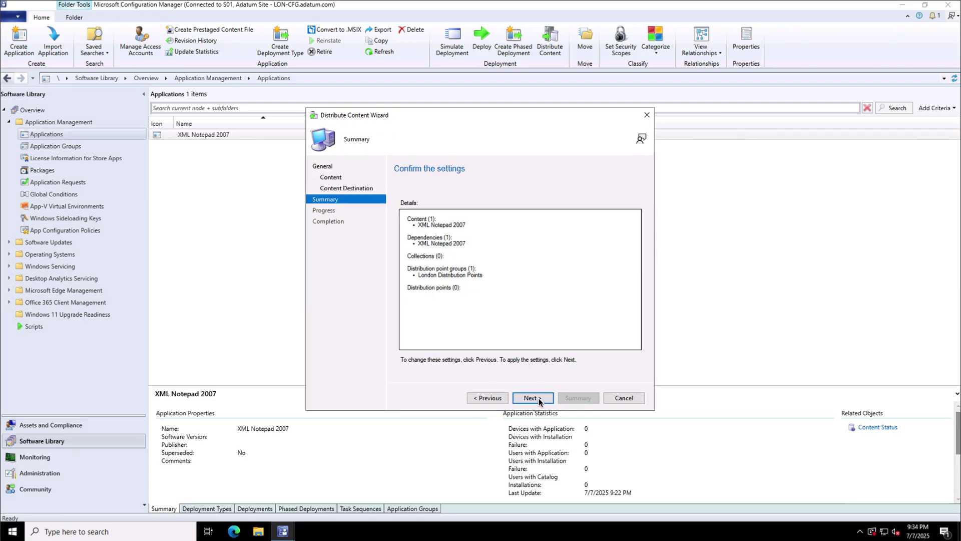
click(534, 401)
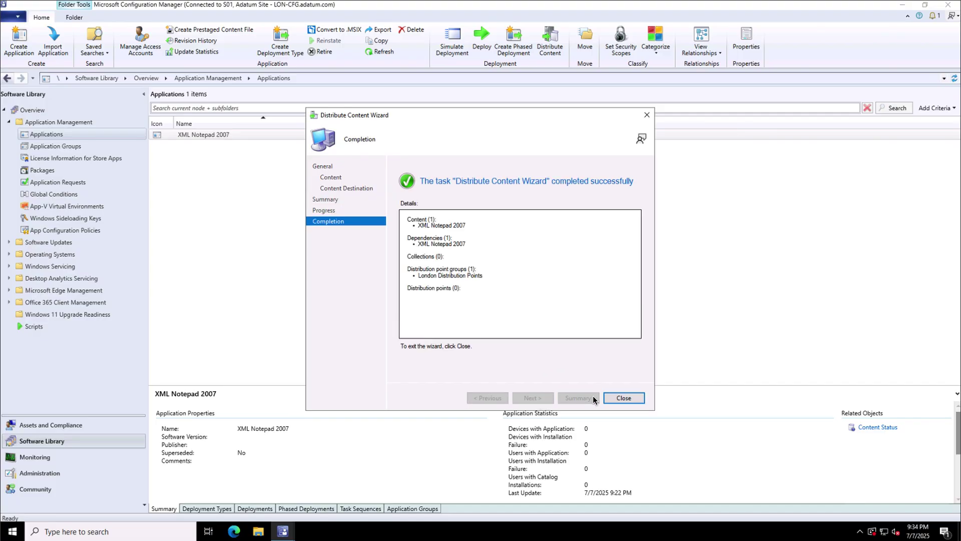
click(624, 398)
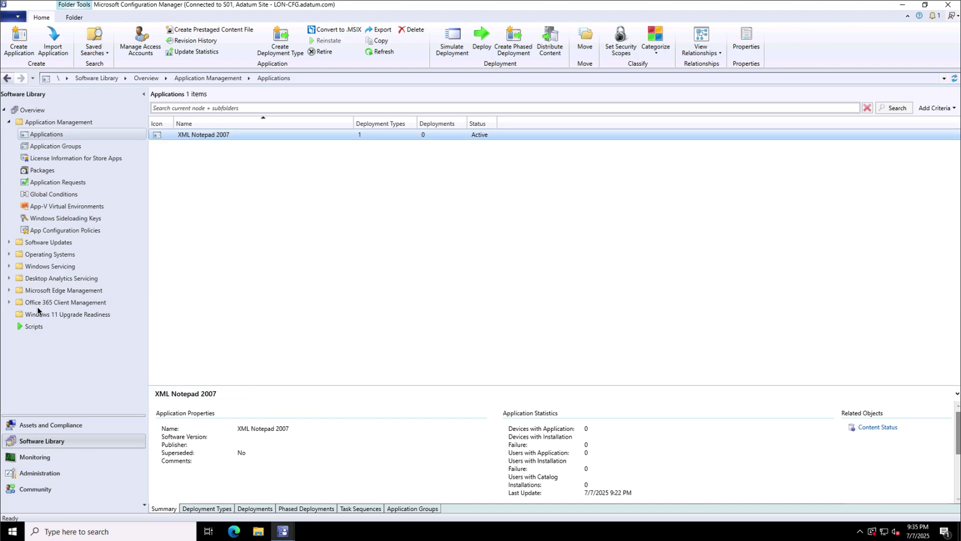
- View the content distribution status of XML Notepad 2007 in the Monitoring workspace
click(28, 458)
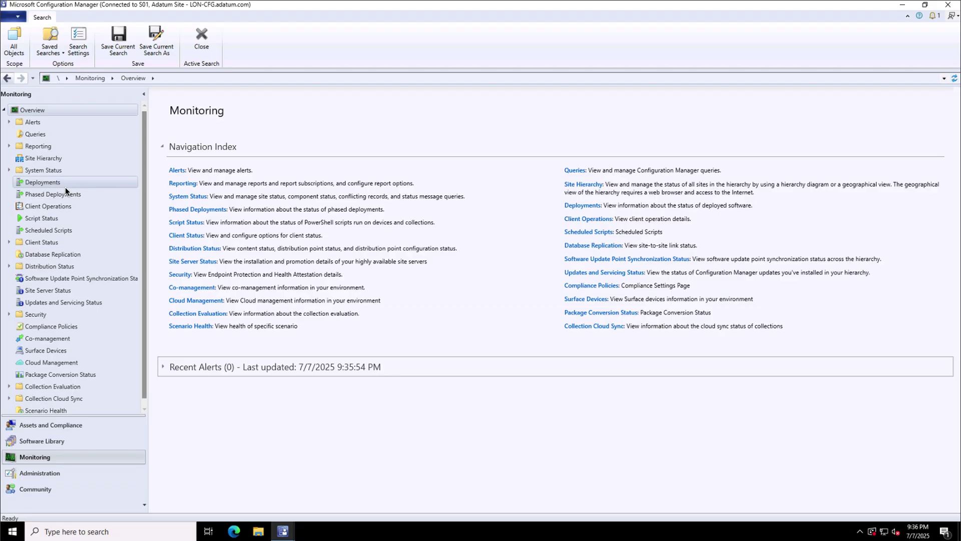
click(40, 266)
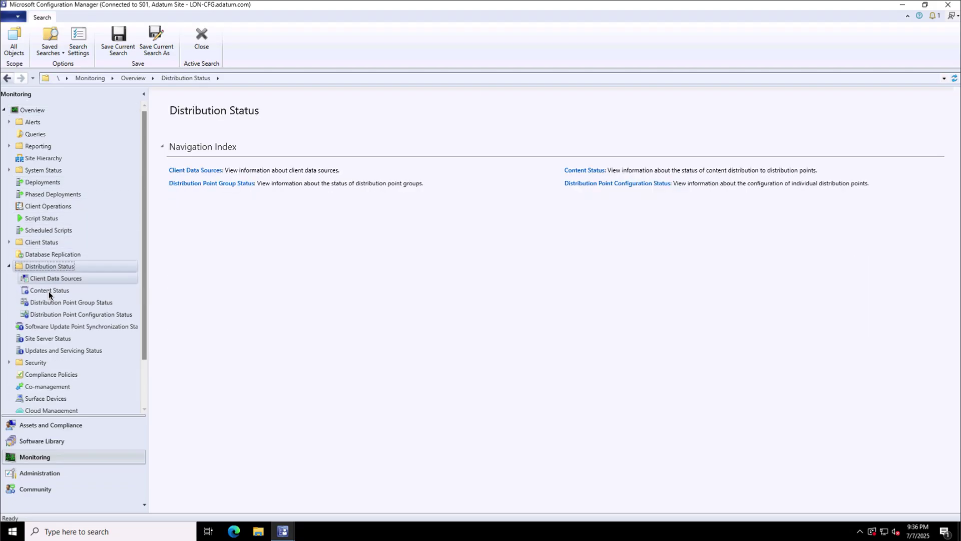
click(52, 290)
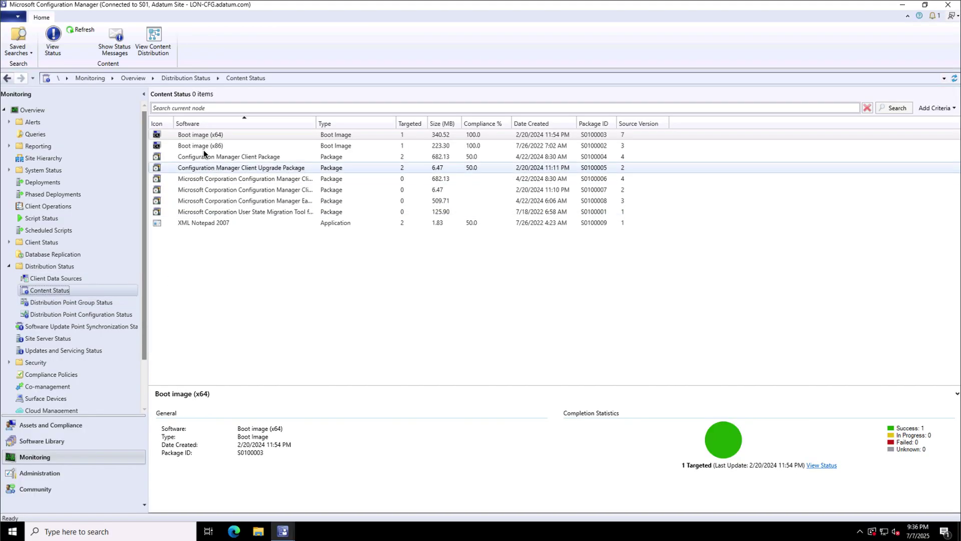
click(200, 224)
right_click(200, 224)
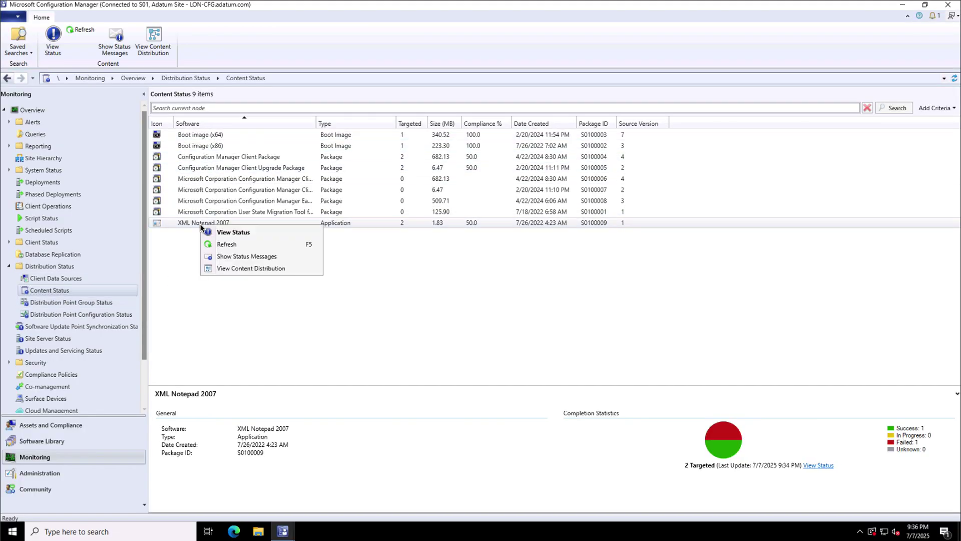
click(233, 234)
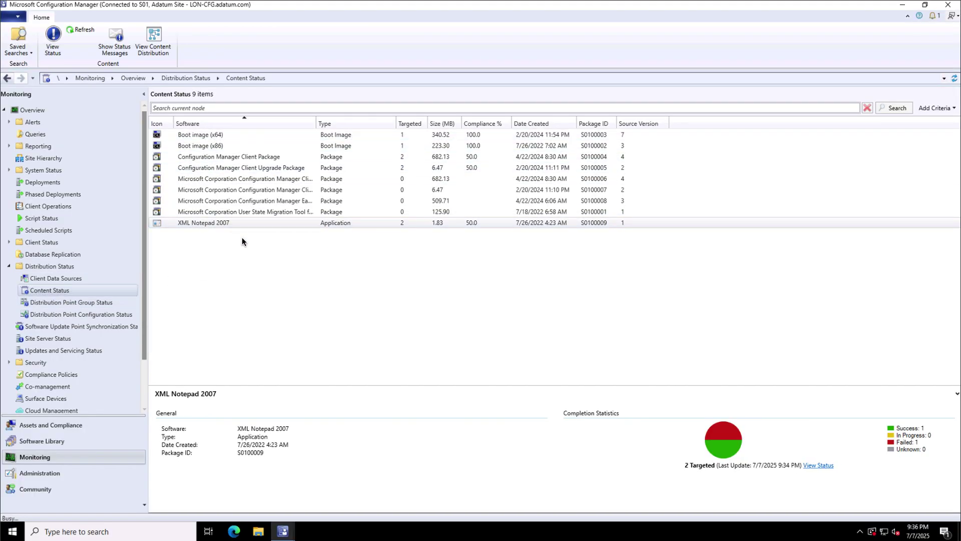
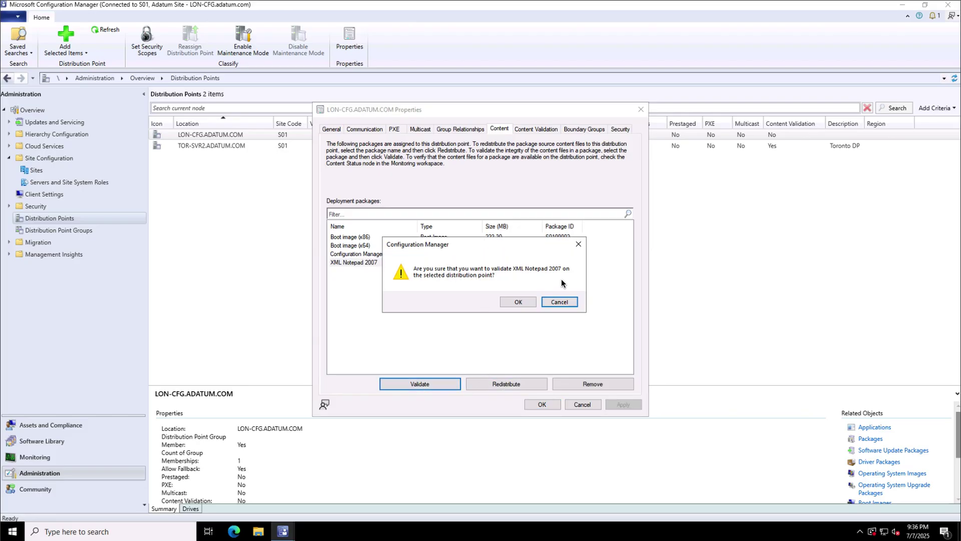
- Validate the XML Notepad 2007 content on the LON-CFG distribution point and close its properties
click(512, 301)
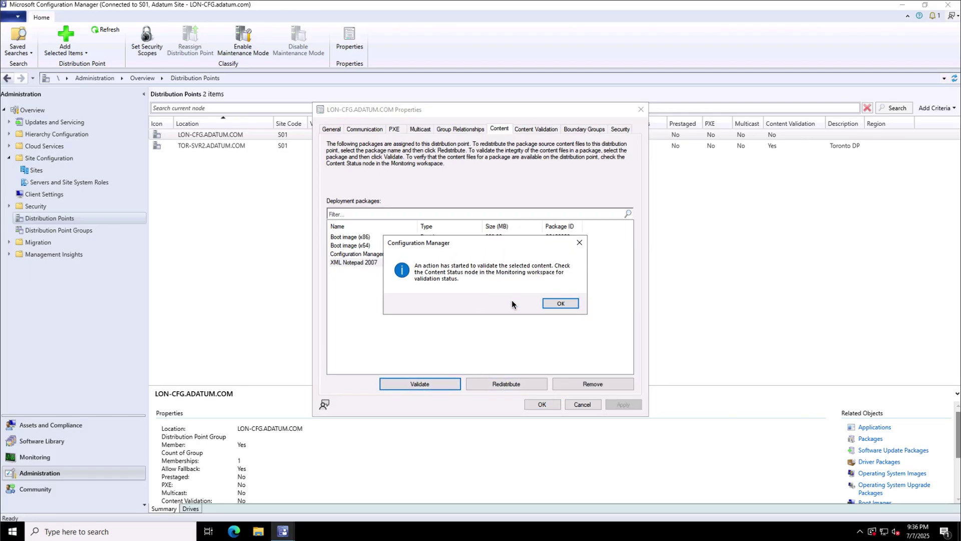
click(560, 304)
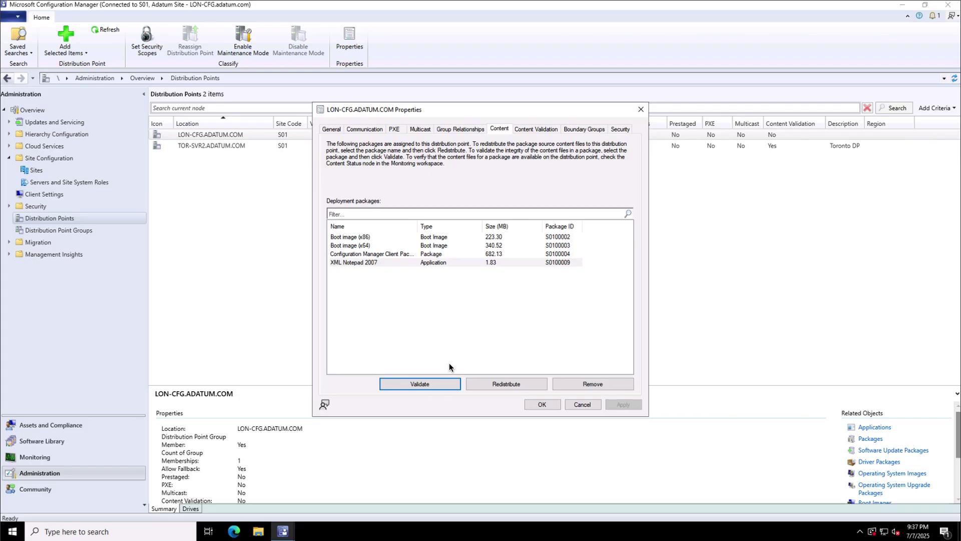
click(532, 403)
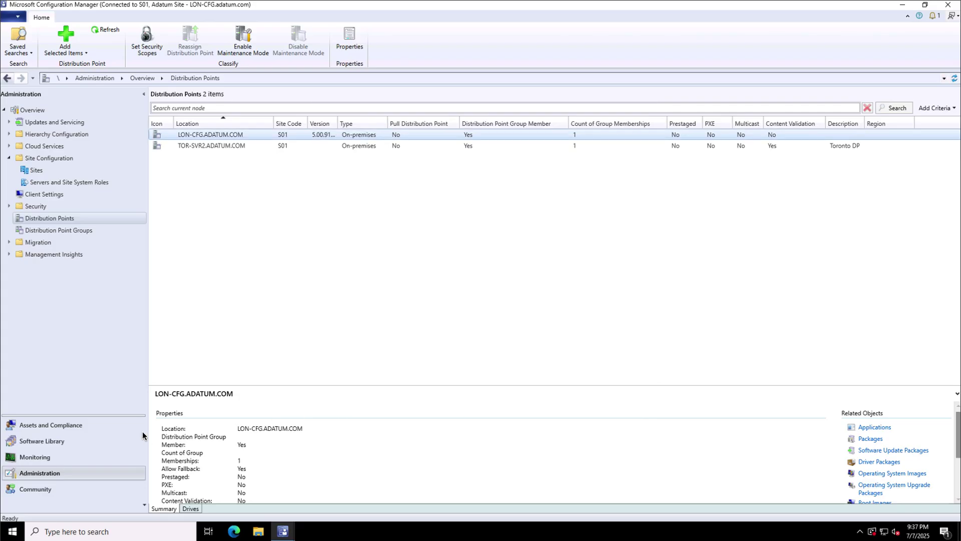
- Review the updated content status of XML Notepad 2007 under Distribution Status in the Monitoring workspace
click(49, 457)
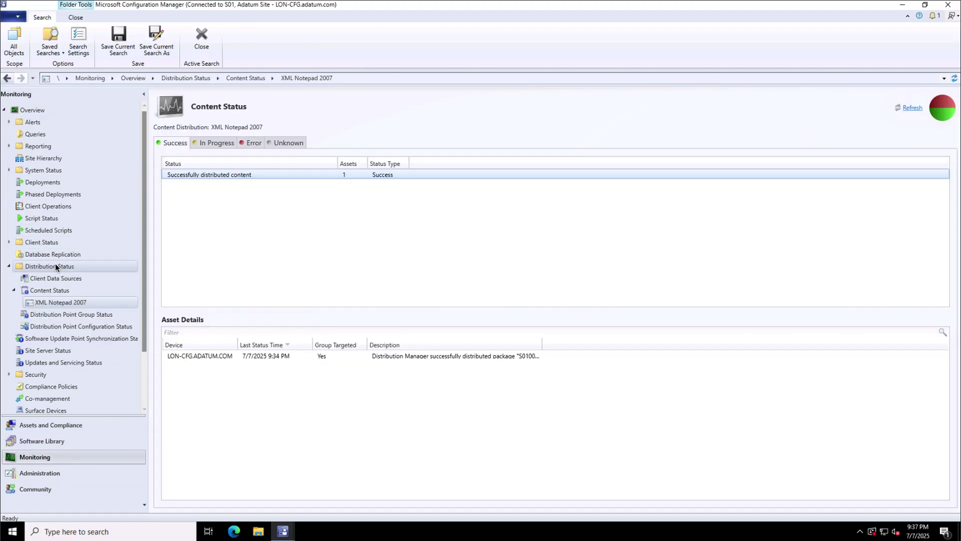
click(9, 267)
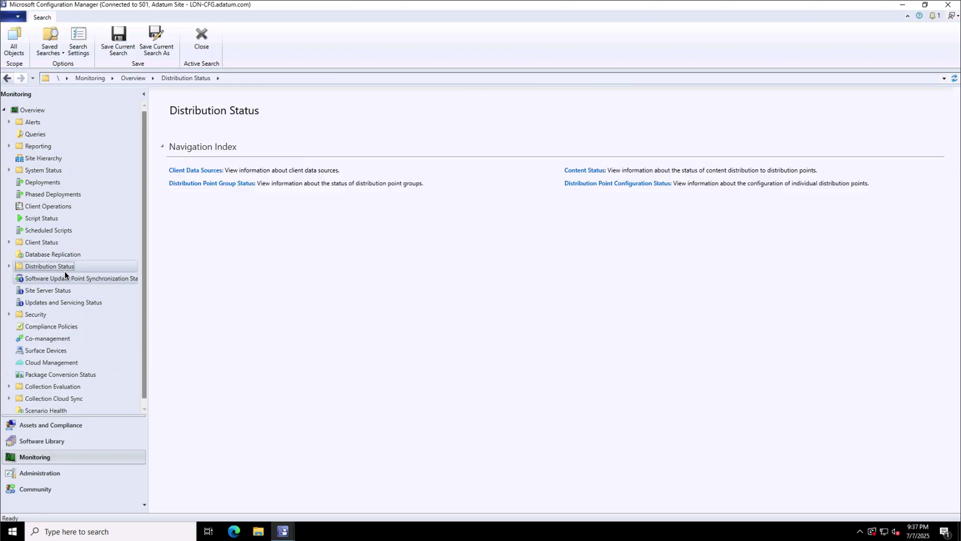
click(9, 267)
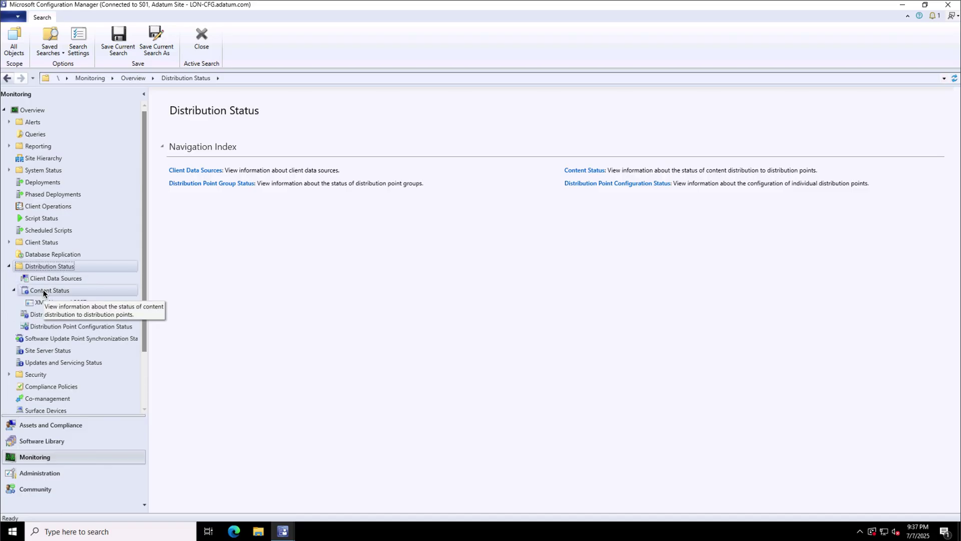
click(43, 292)
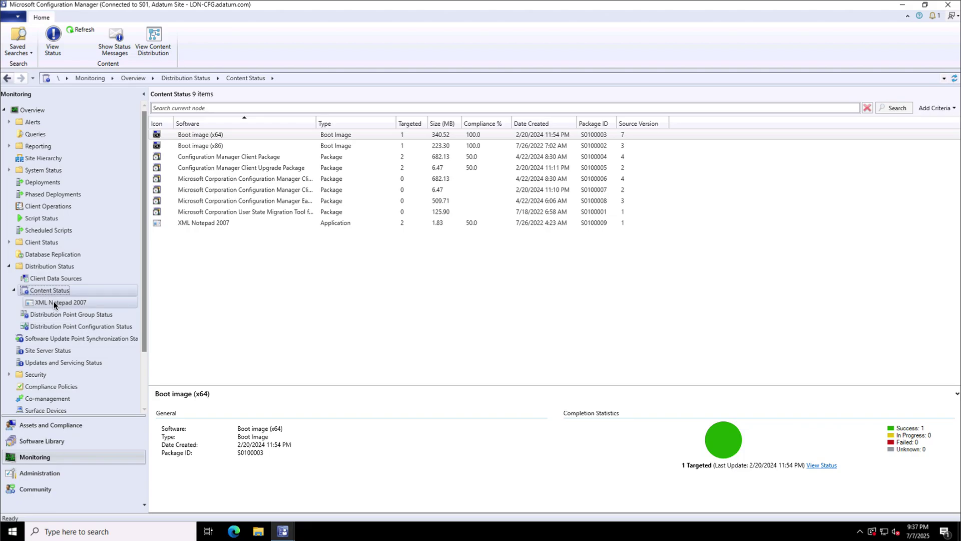
click(55, 303)
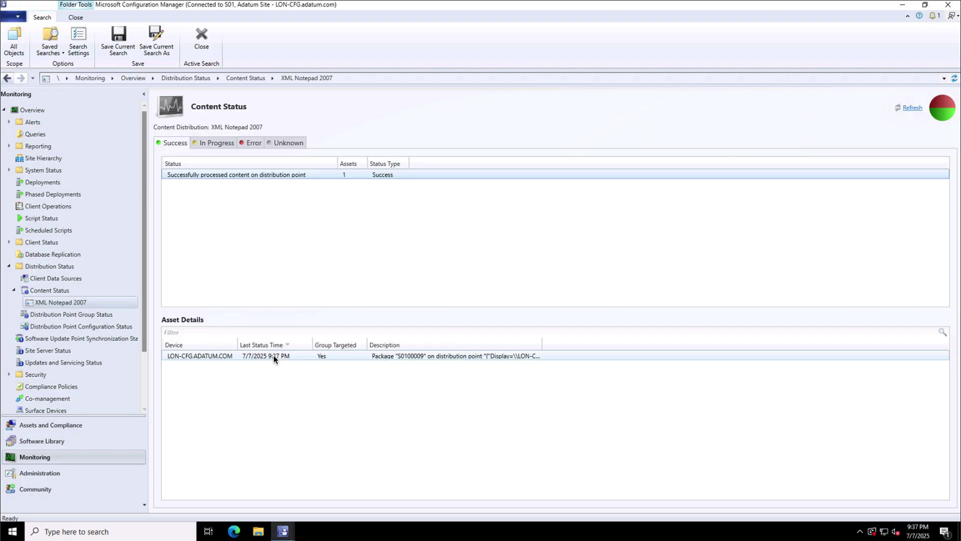
- Check the content locations in the XML Notepad 2007 application's properties in the Software Library, then close them
click(47, 443)
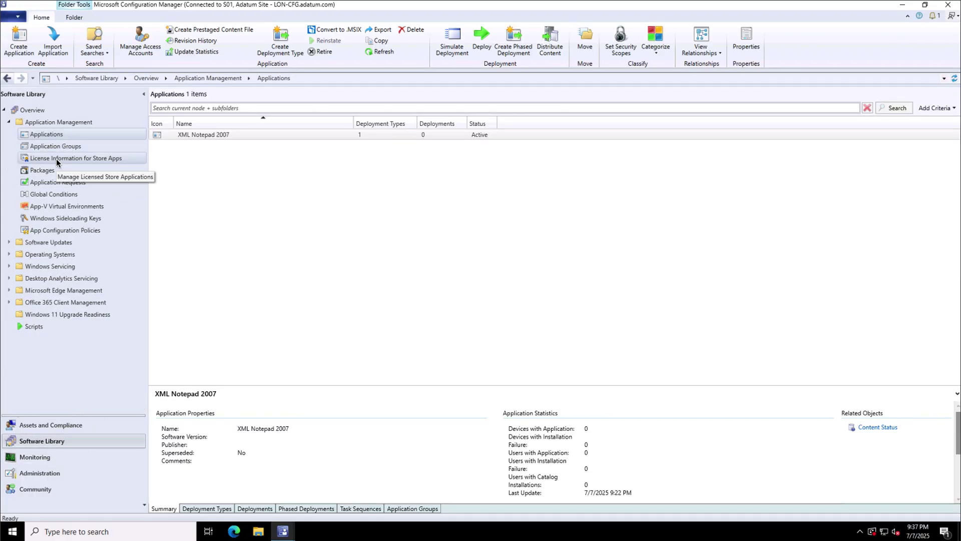
click(58, 136)
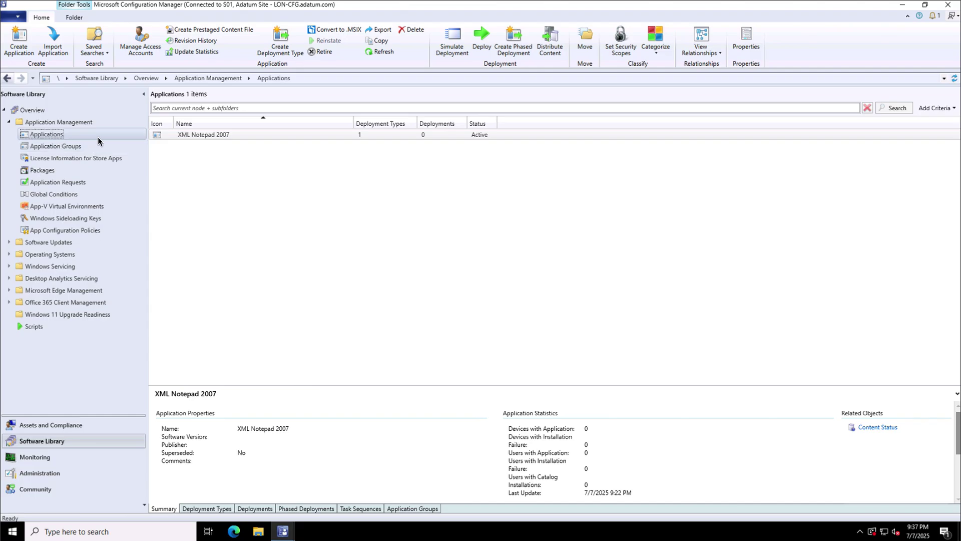
click(232, 135)
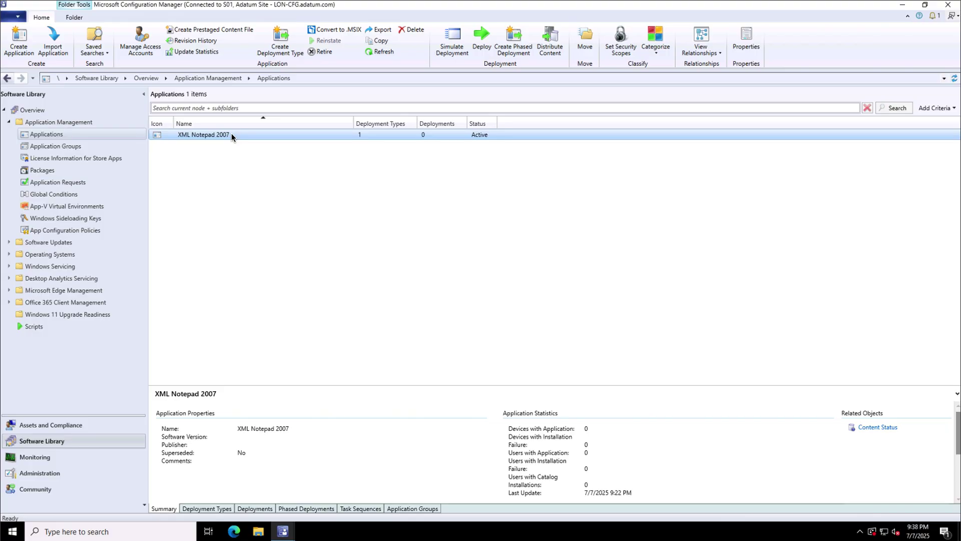
right_click(231, 135)
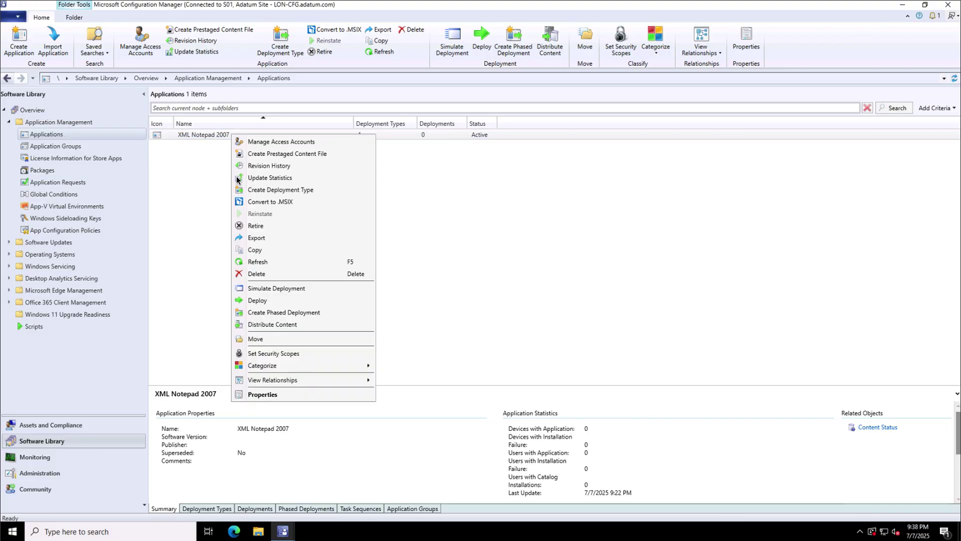
click(253, 392)
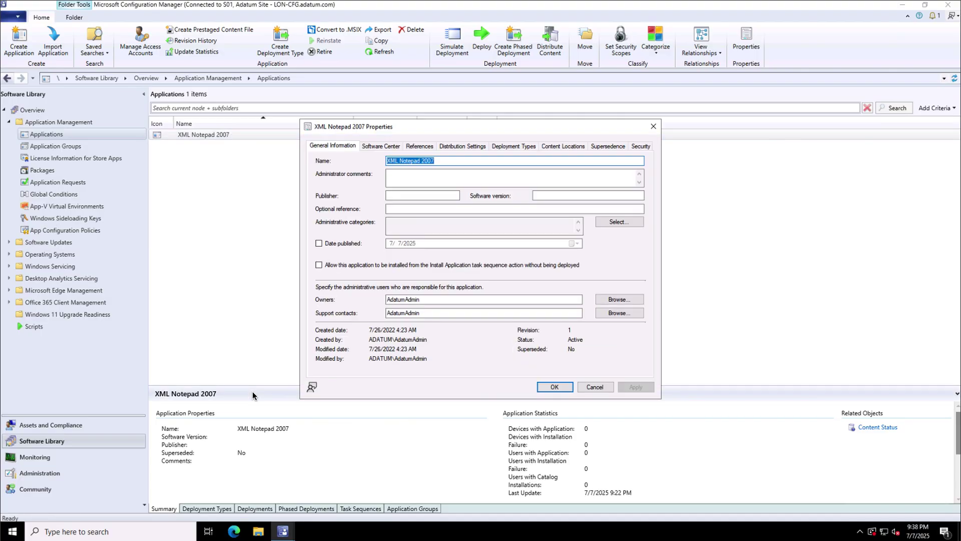
click(567, 148)
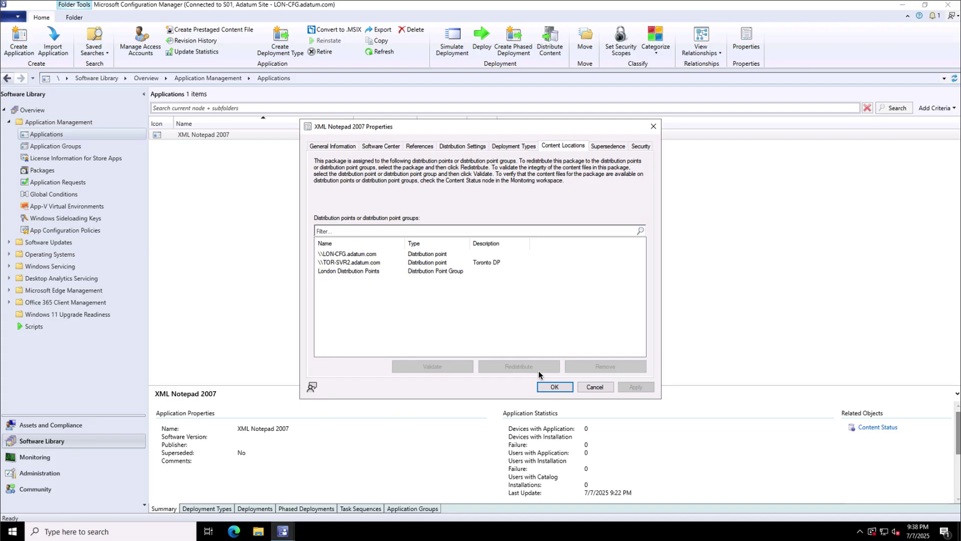
click(551, 383)
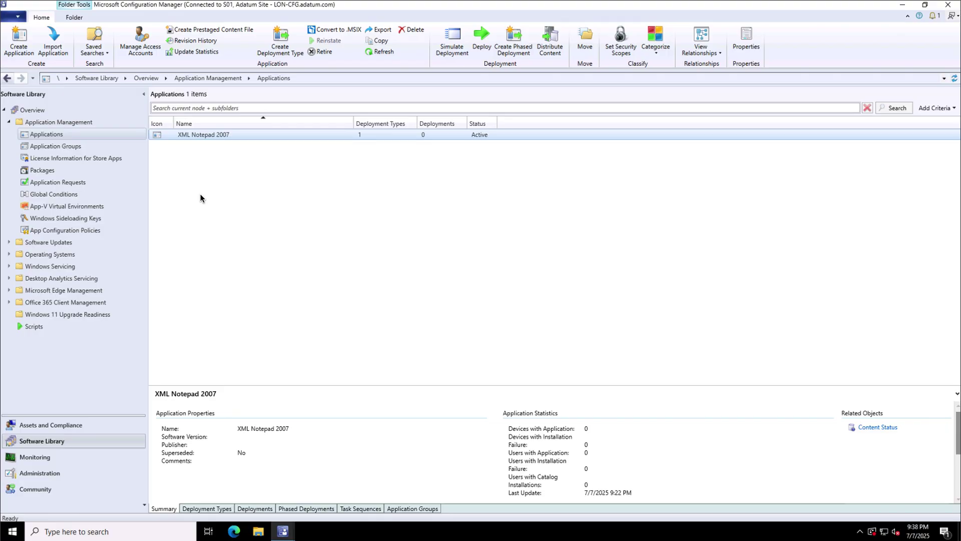
- Remove the XML Notepad 2007 content from the TOR-SVR2 distribution point through its properties in the Administration workspace
click(39, 474)
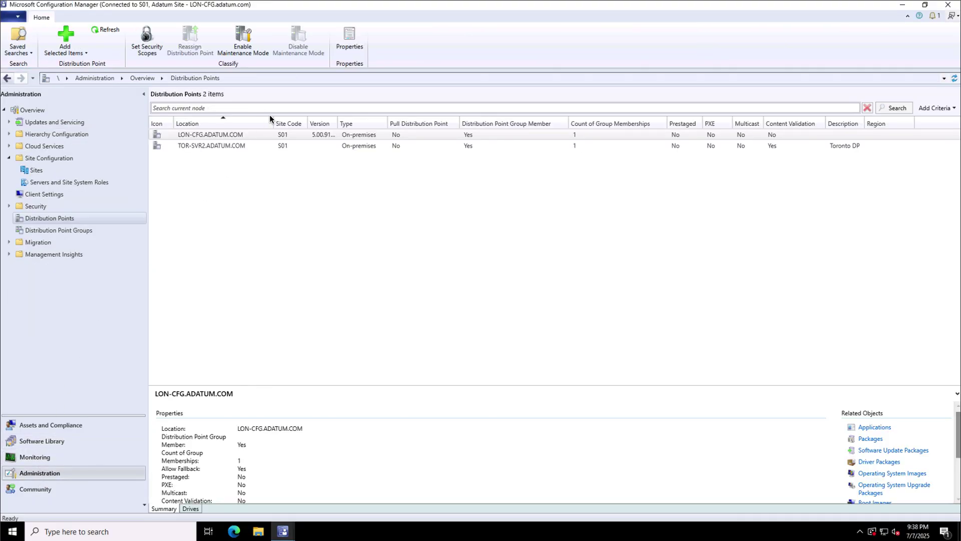
click(216, 135)
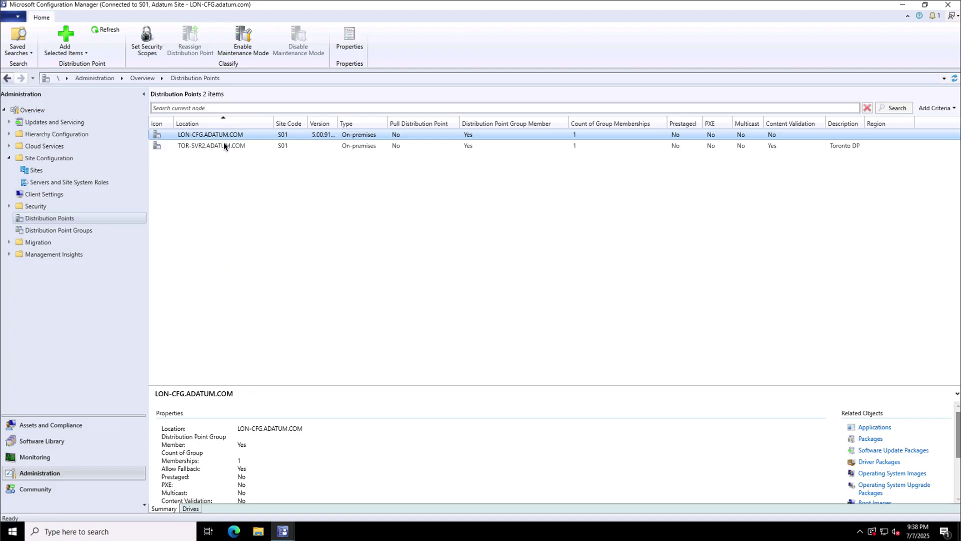
click(217, 145)
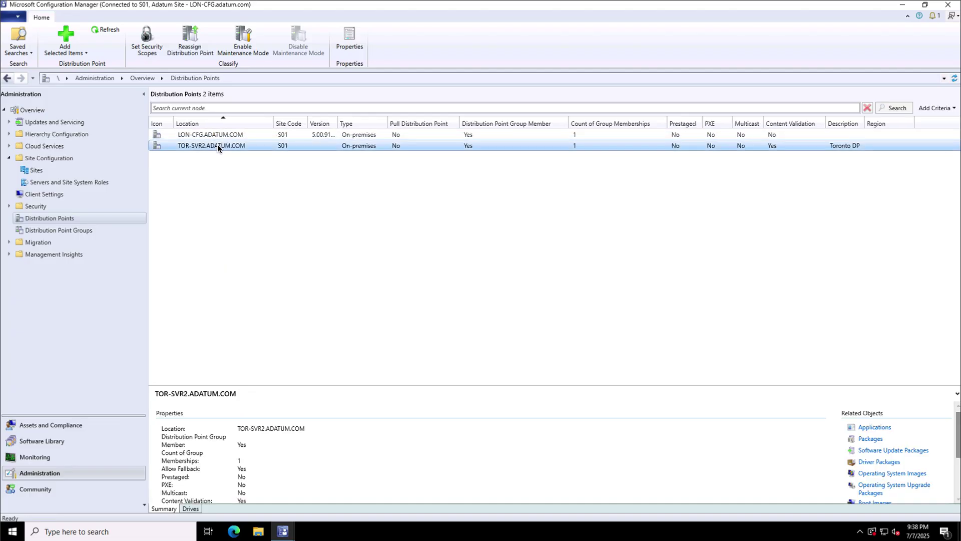
right_click(217, 146)
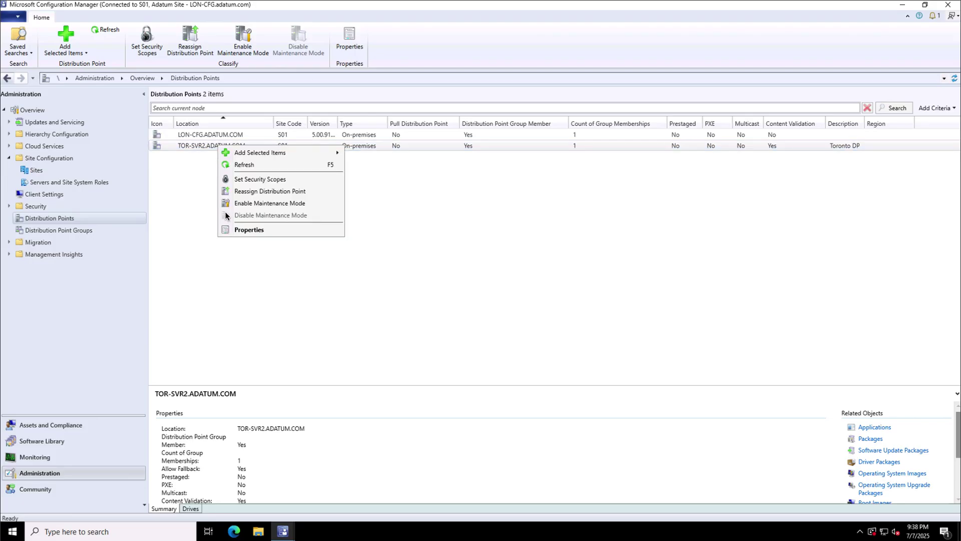
click(242, 230)
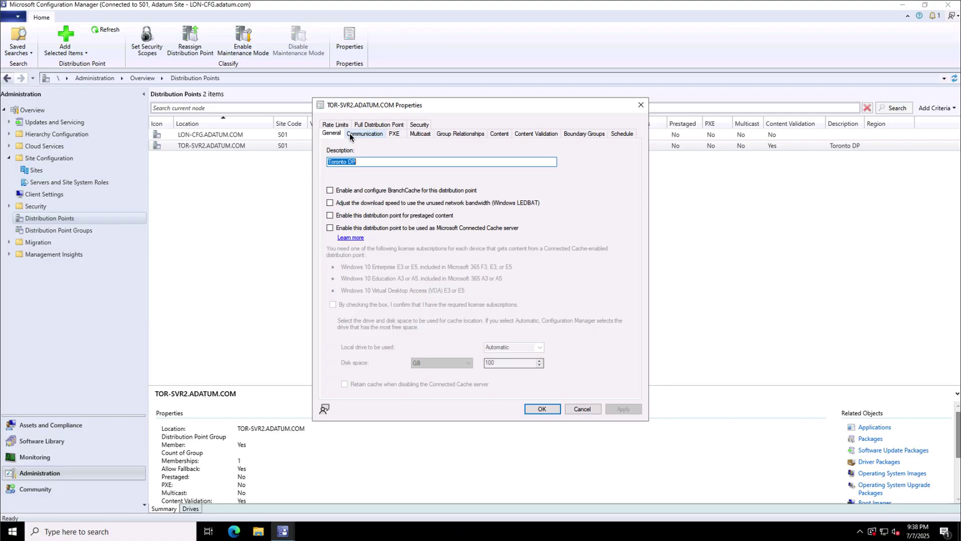
click(502, 133)
click(343, 250)
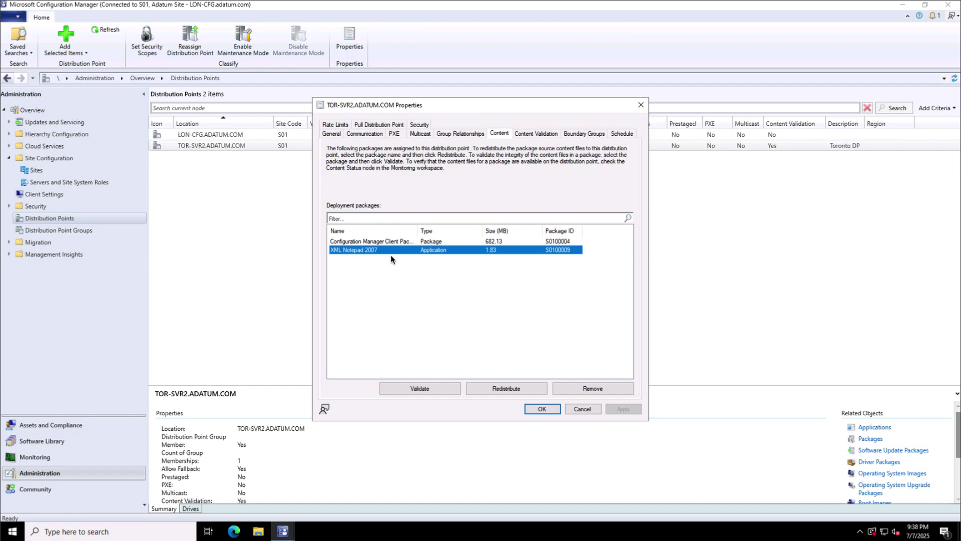
click(591, 389)
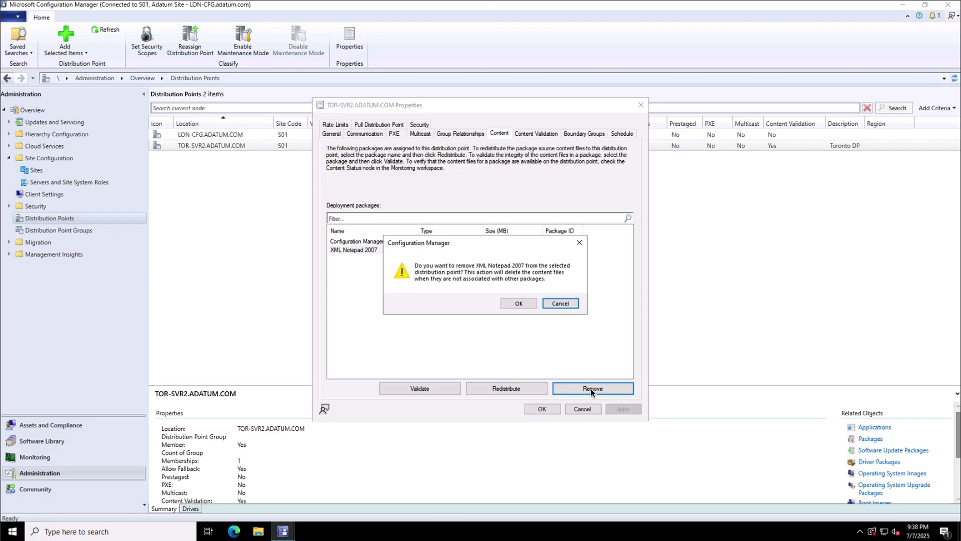
click(521, 303)
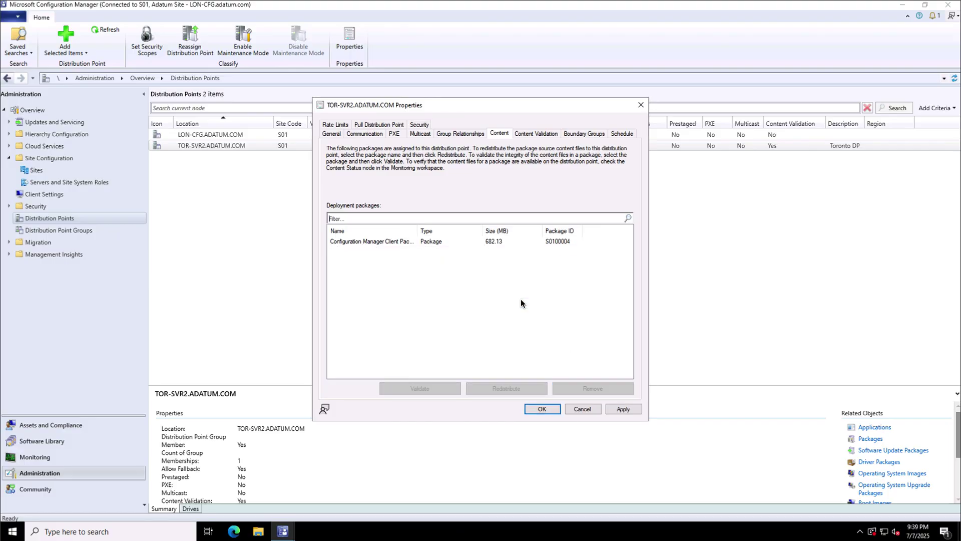
click(535, 407)
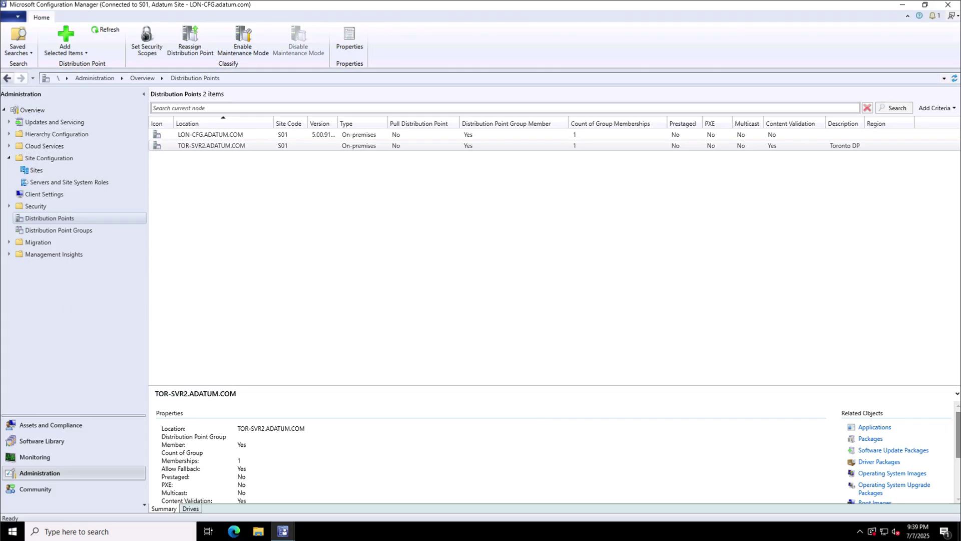